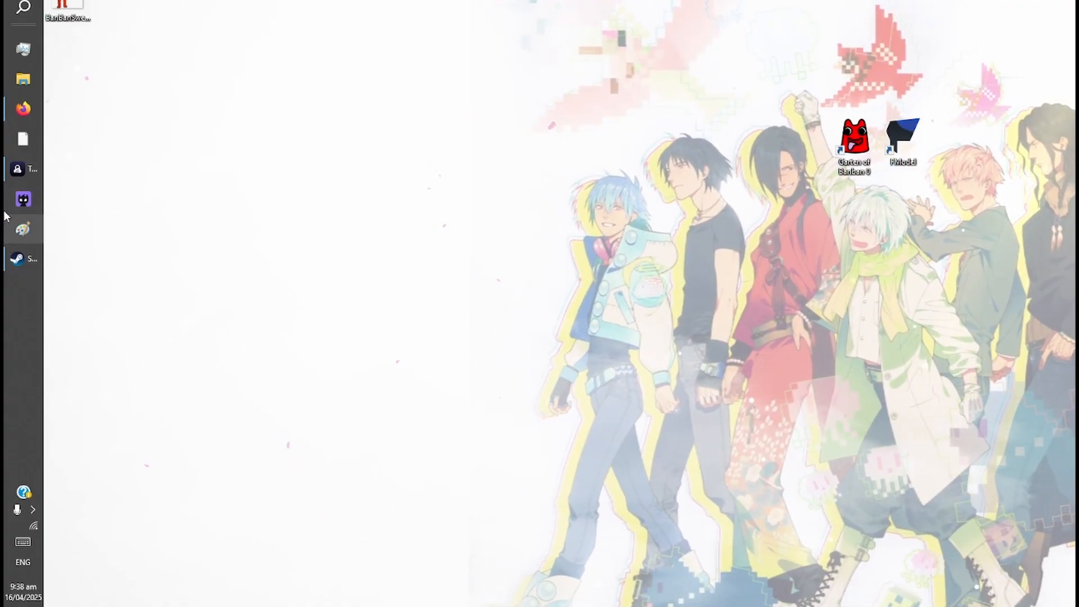
Download FModel.zip from the latest release, v4.4.4, of the 4sval/FModel GitHub repository in Firefox
mouse_move(21, 115)
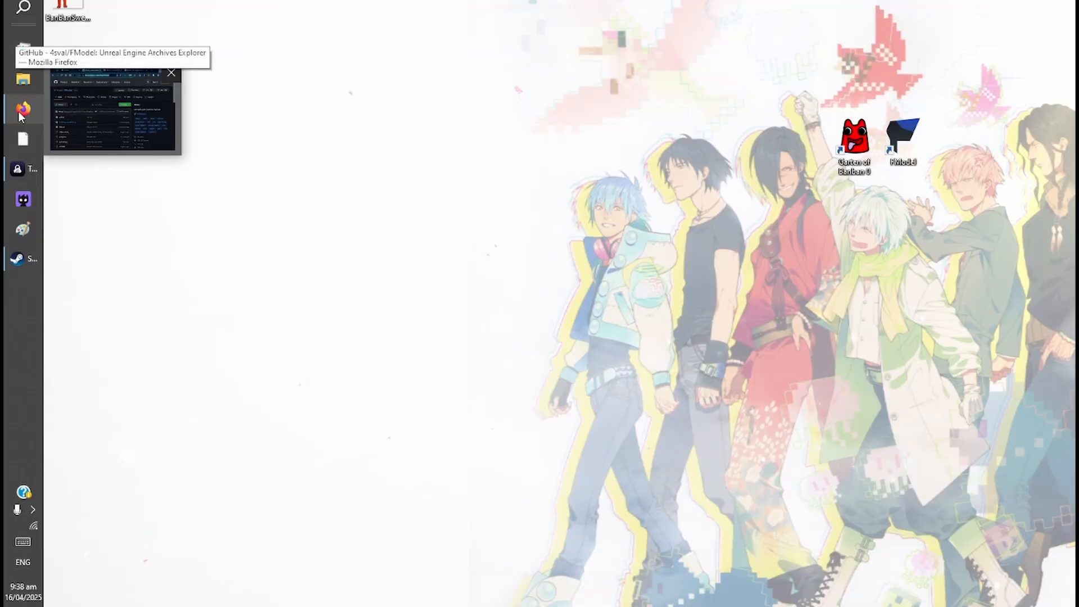
click(113, 107)
scroll(805, 433, down, 6)
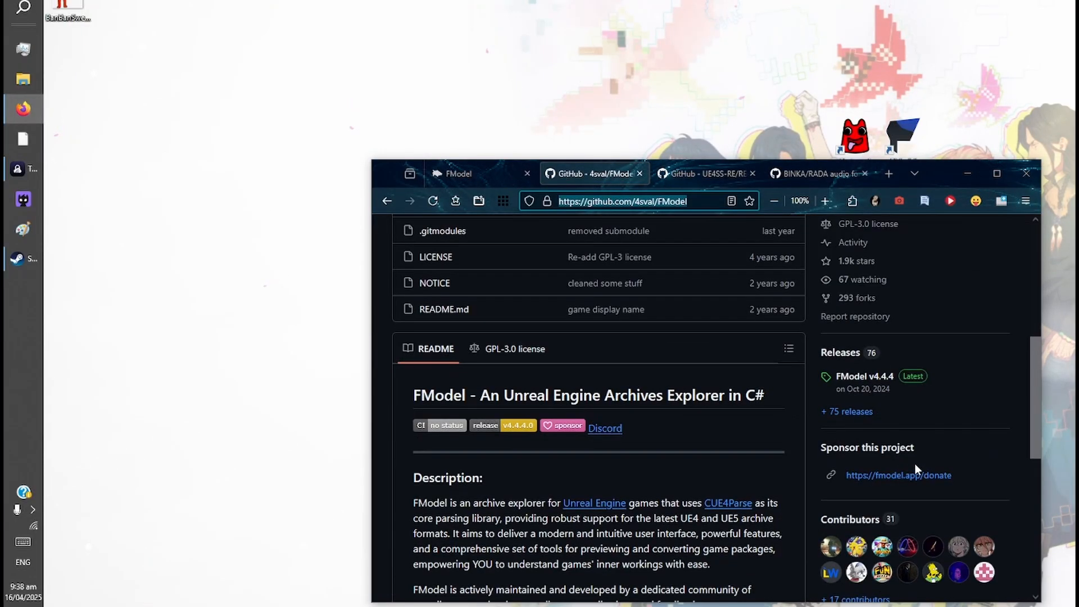
click(864, 383)
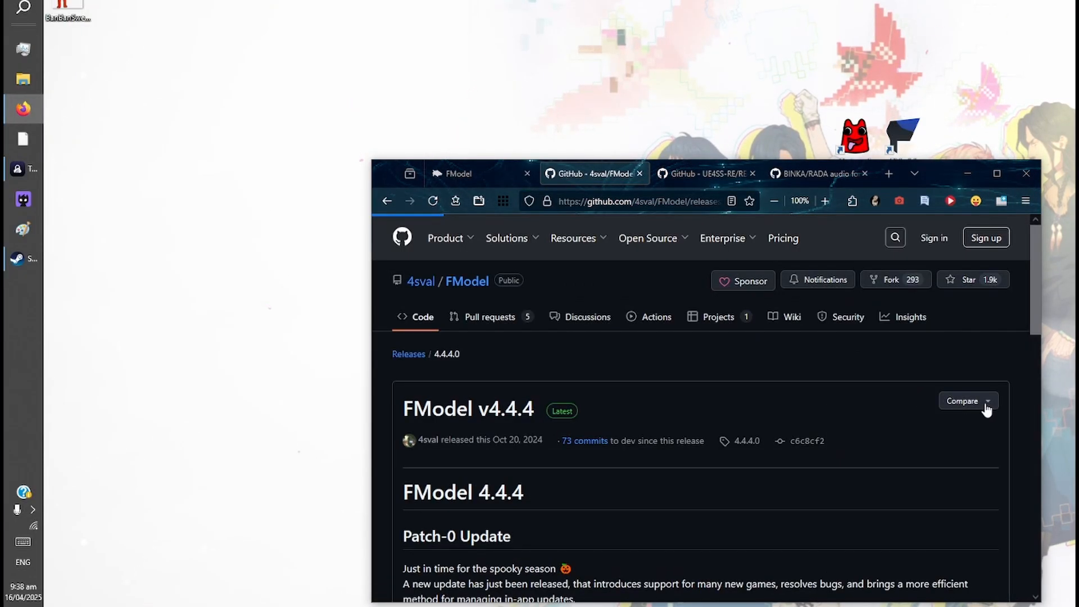
scroll(656, 365, down, 15)
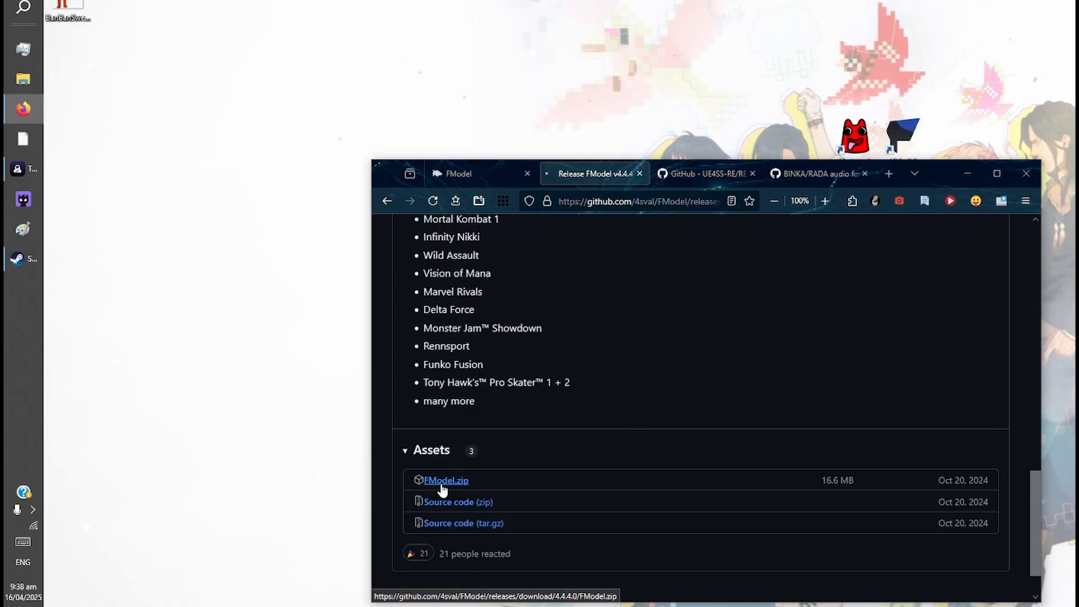
click(442, 484)
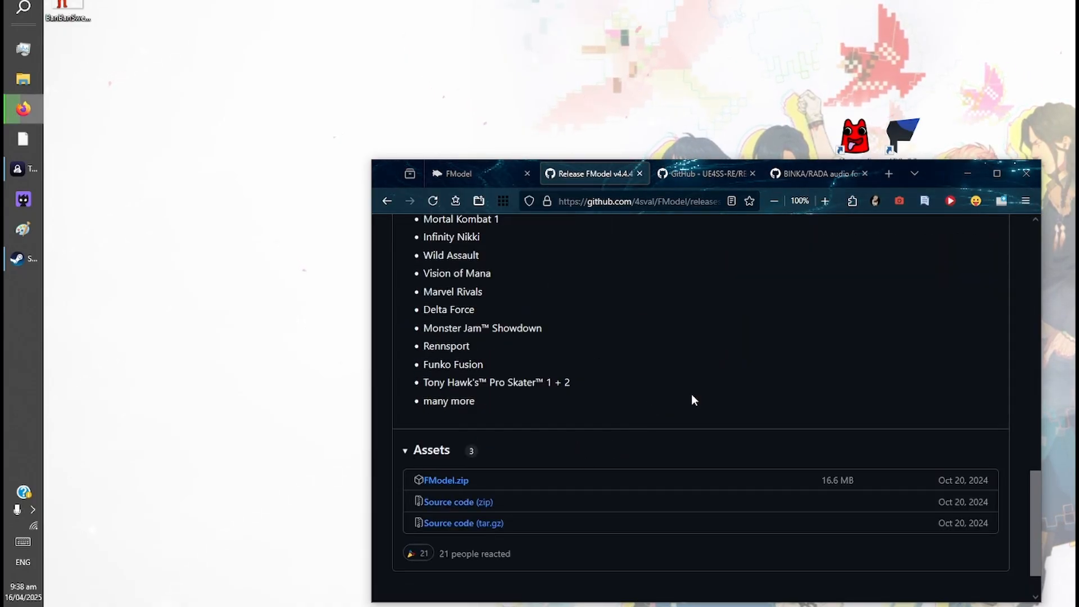
View the home page of the FModel website, and return to the GitHub release page
scroll(714, 393, up, 2)
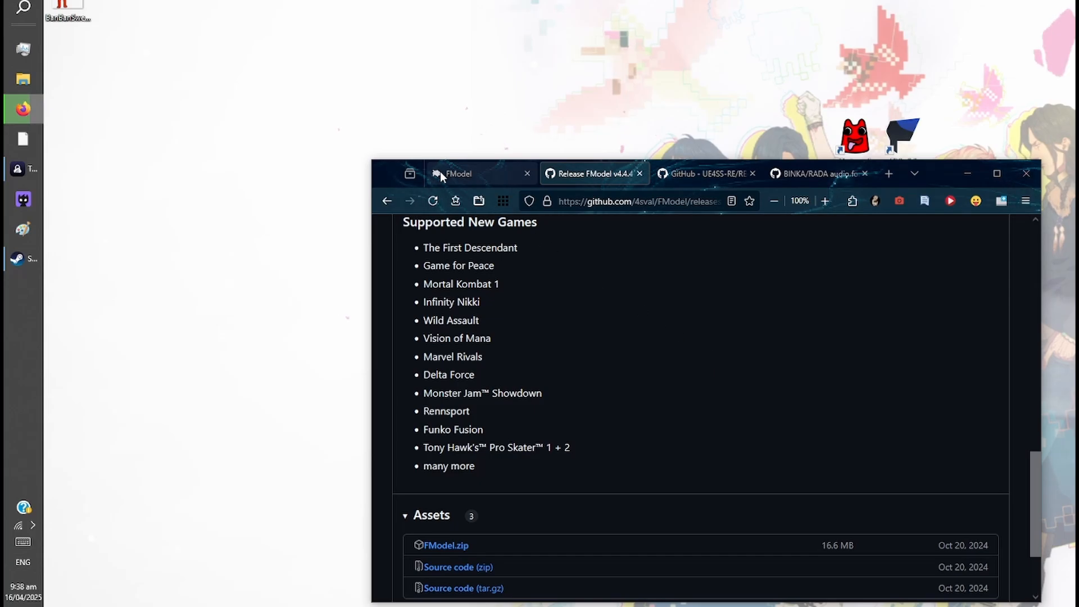
click(470, 177)
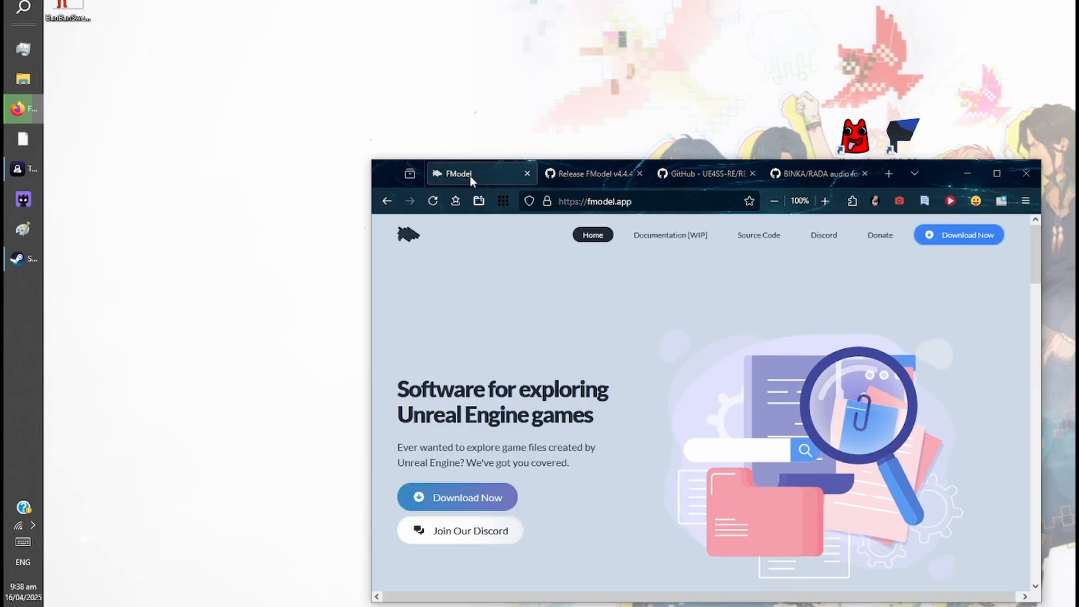
click(575, 177)
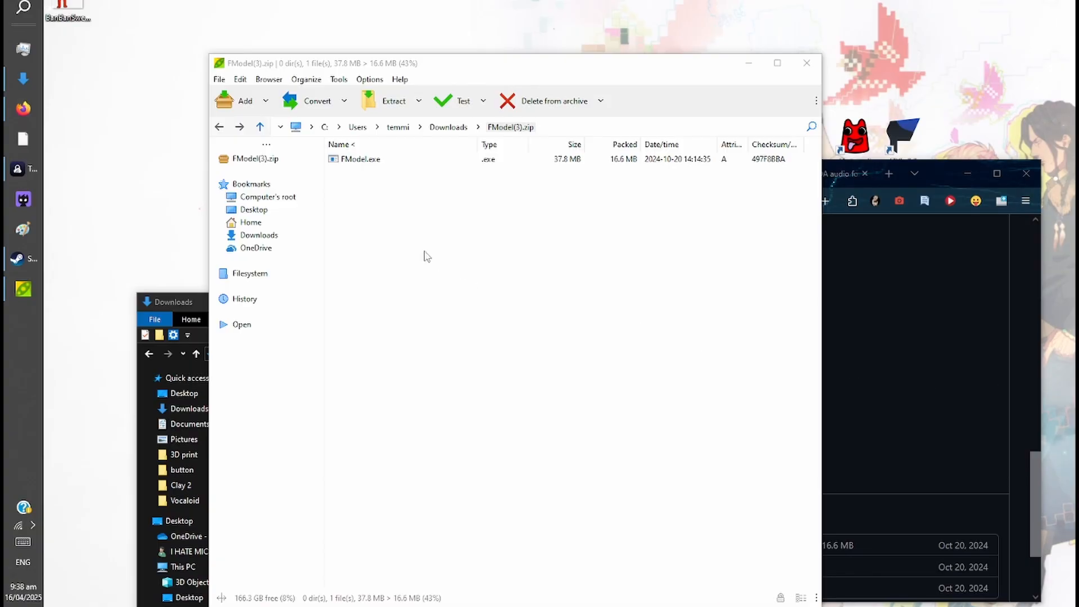
Extract FModel.exe from the downloaded archive to the desktop, and minimise the browser
drag(387, 161, 829, 16)
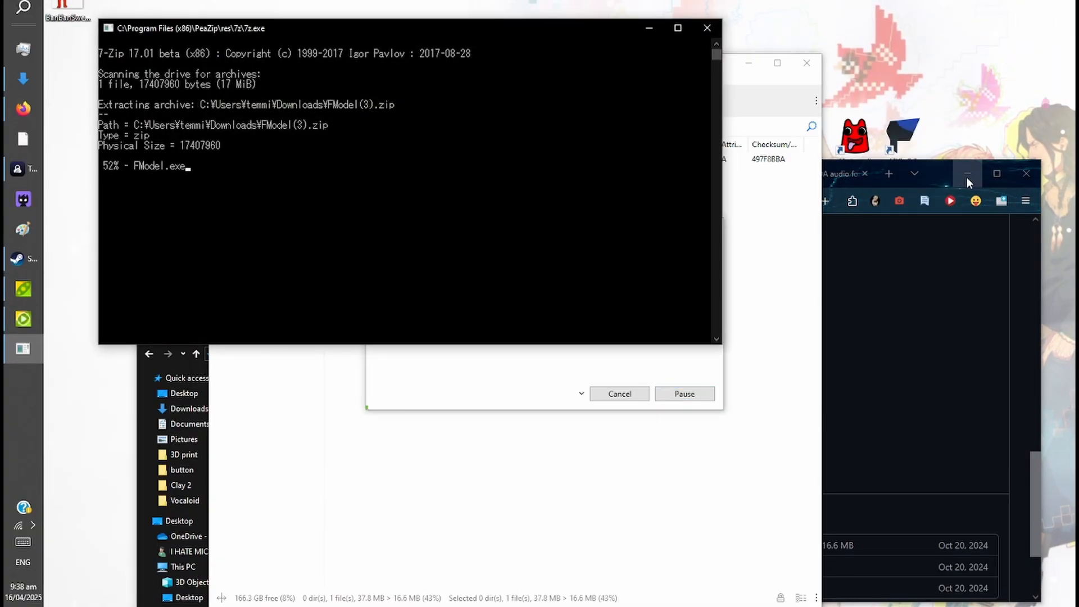
click(967, 177)
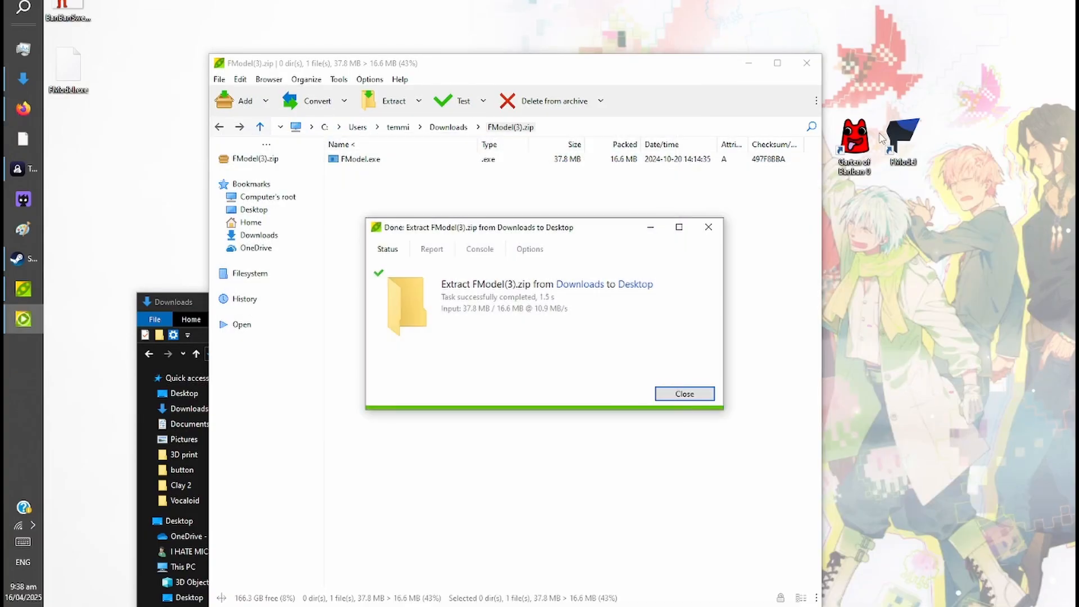
Launch FModel from the desktop and install the latest release, committed on Apr 10, 2025
double_click(904, 143)
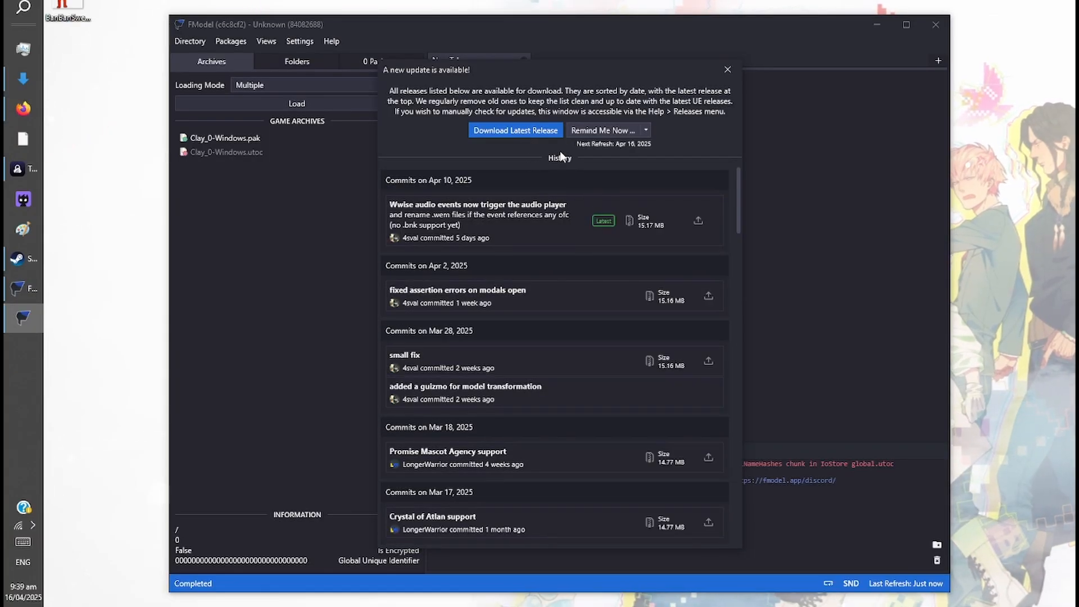
click(709, 225)
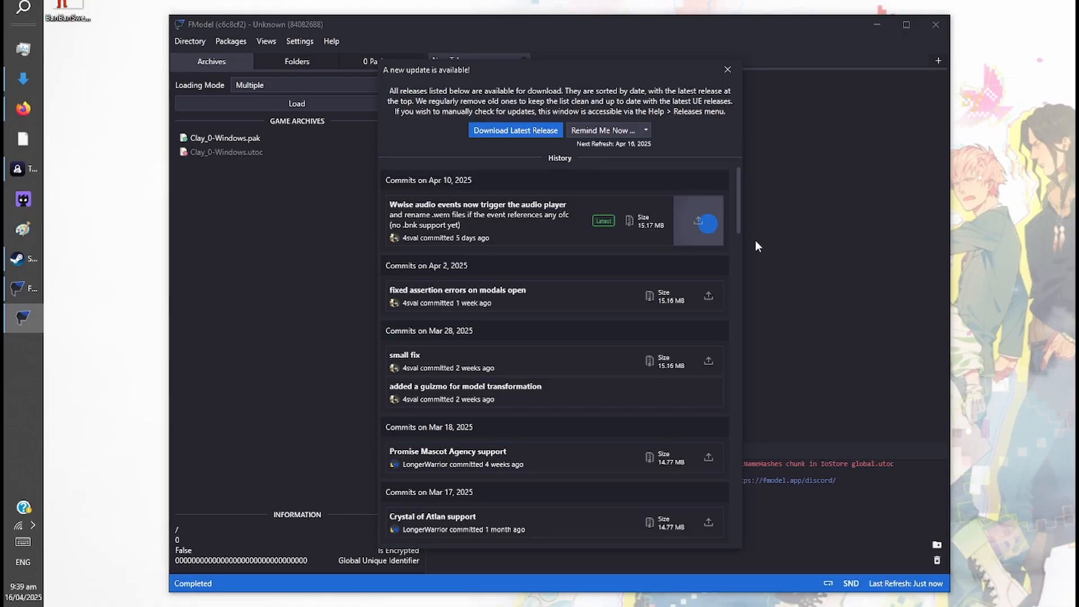
click(604, 348)
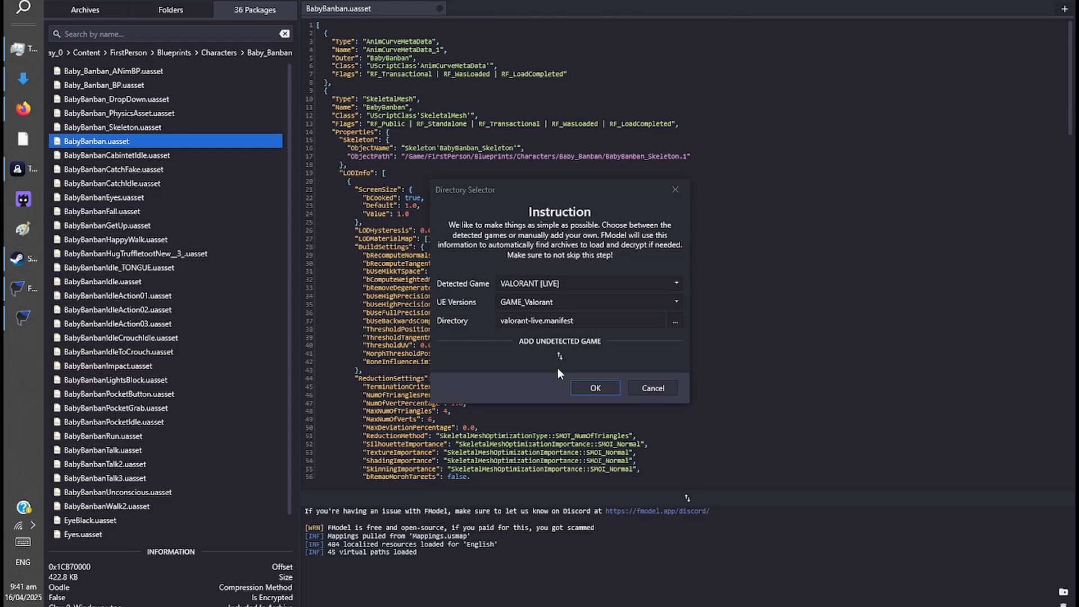
Expand the undetected-game entry in the directory selector, and browse the local files of Garten of Banban 0 from the Steam library
click(560, 355)
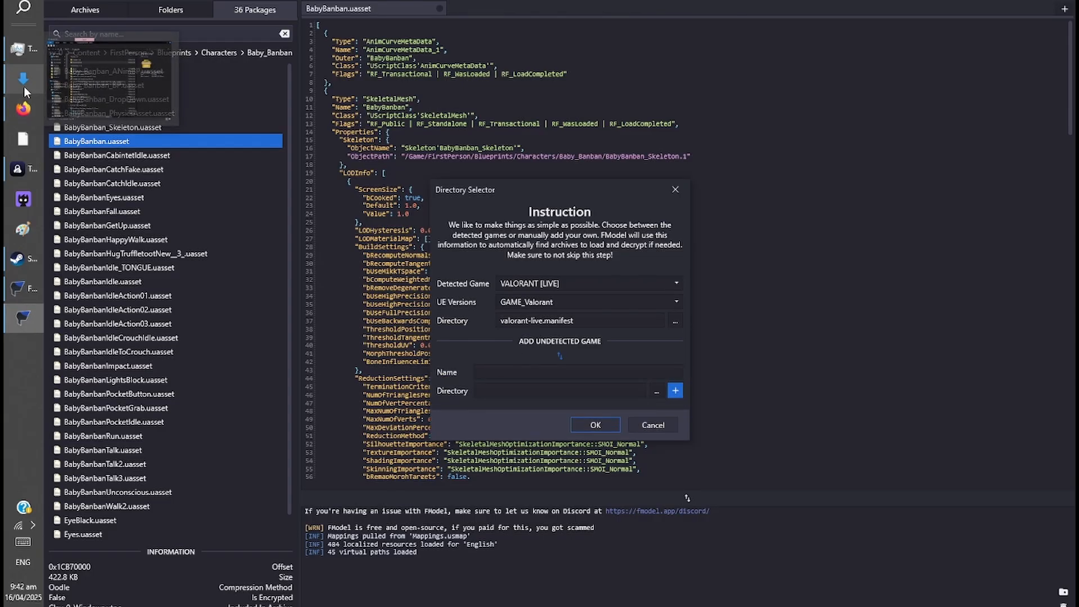
click(20, 258)
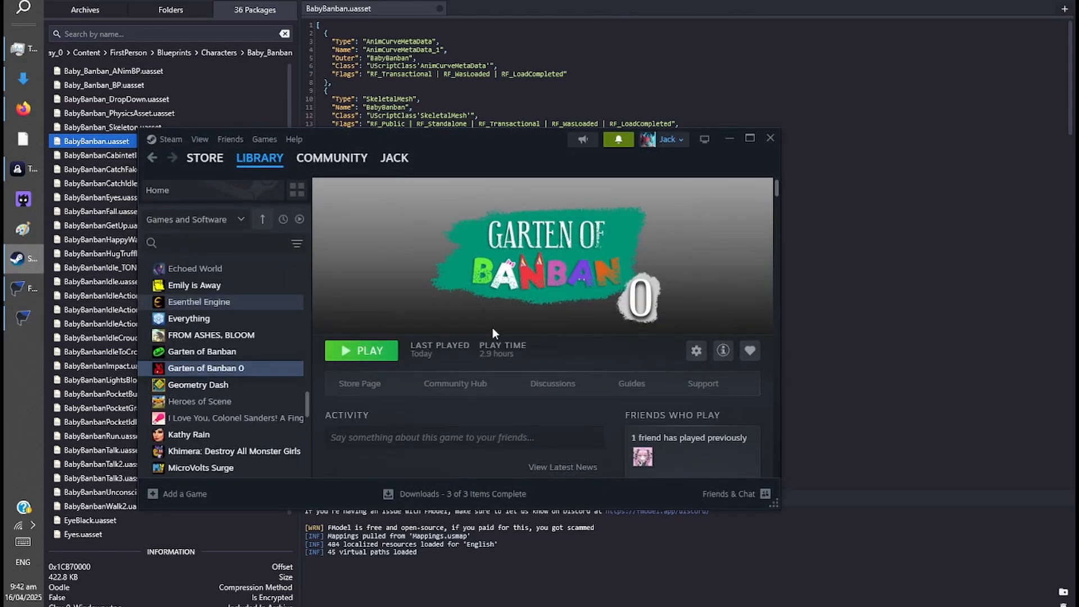
drag(534, 139, 706, 0)
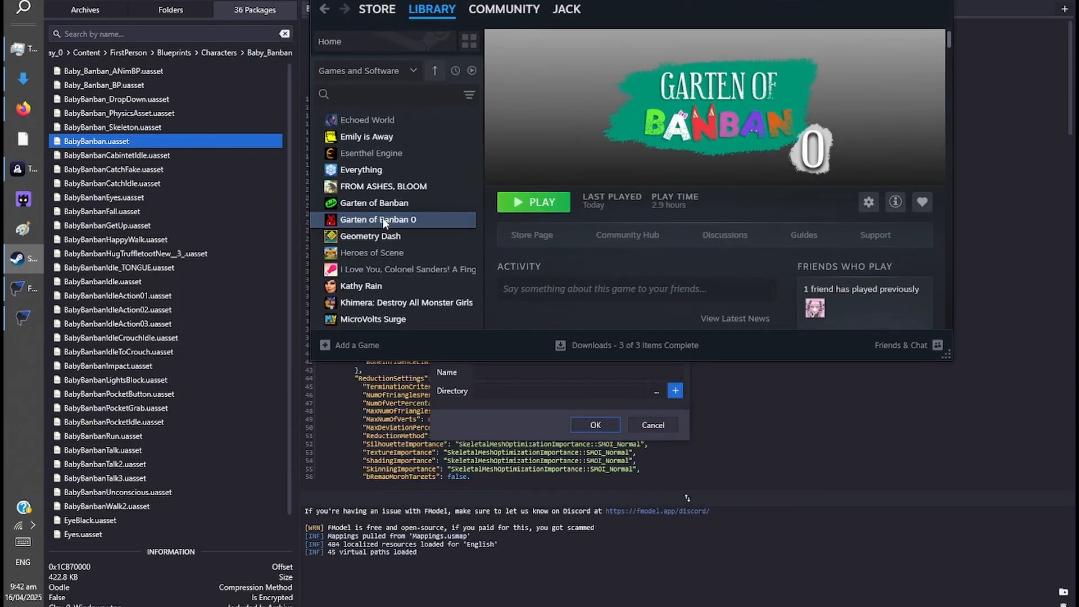
right_click(383, 219)
mouse_move(440, 298)
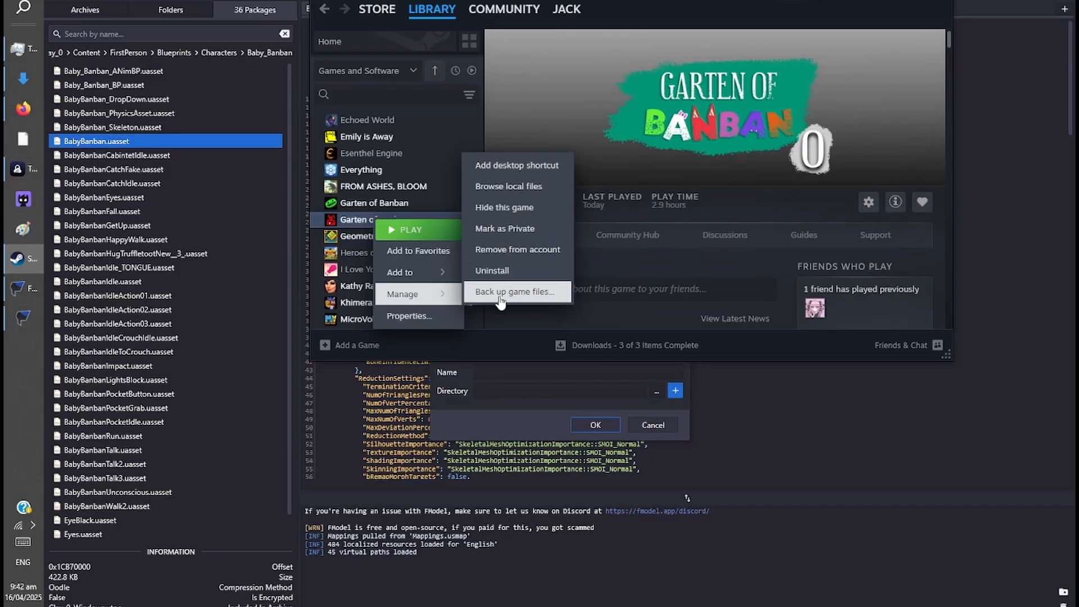
click(510, 188)
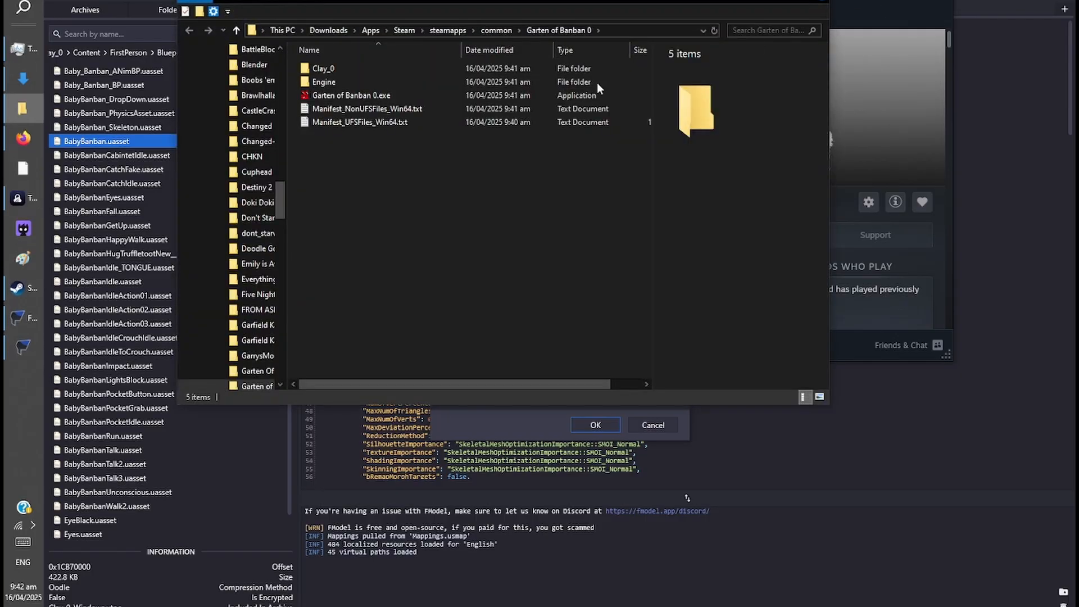
Copy the Garten of Banban 0 folder path into the undetected game's directory, name the game Clay 0, and add it
click(252, 30)
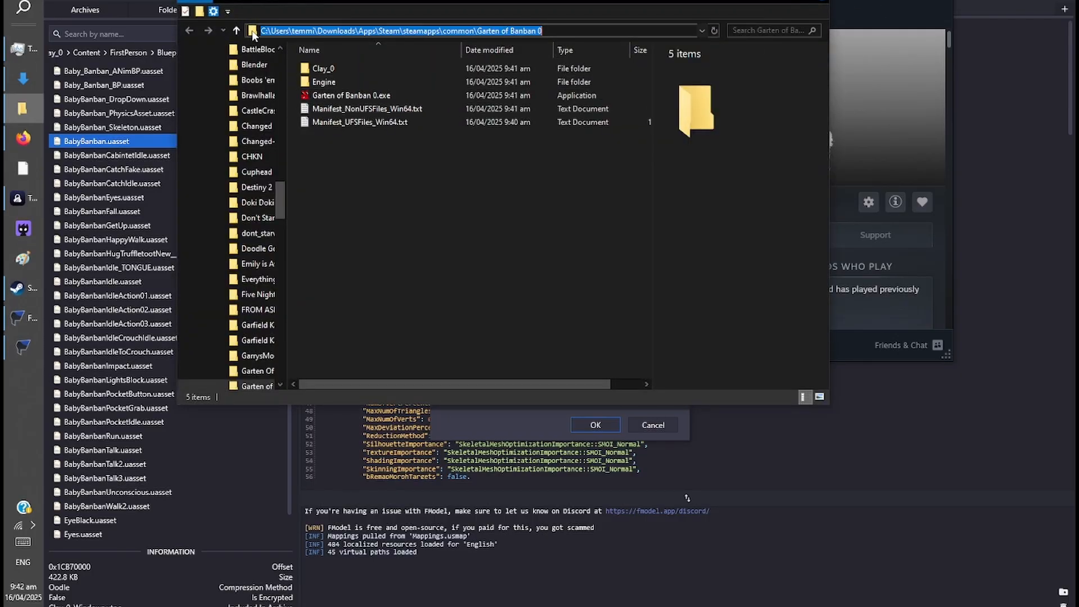
click(663, 452)
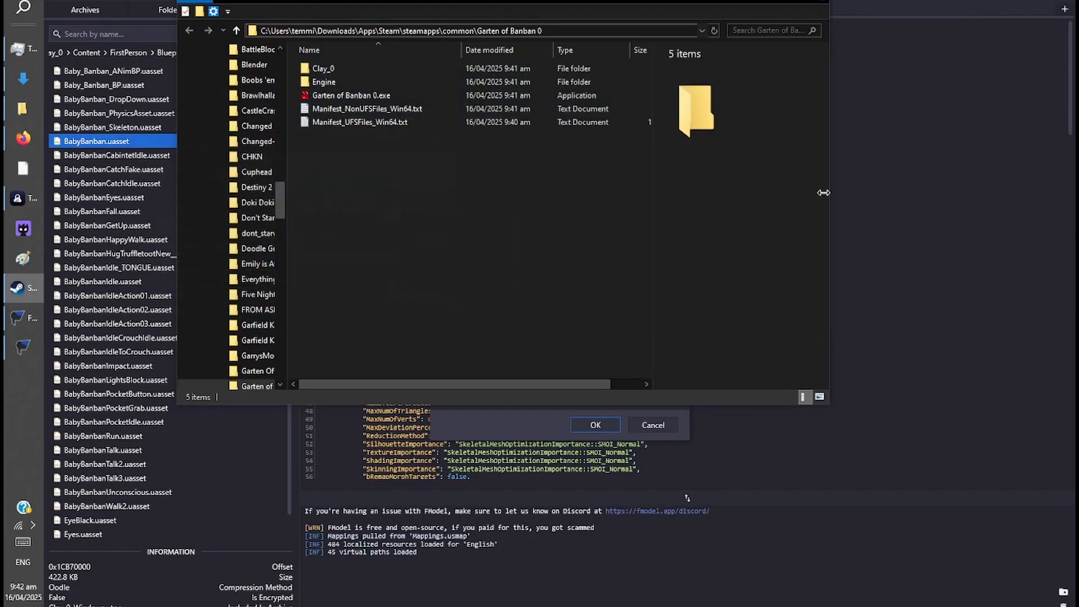
click(507, 430)
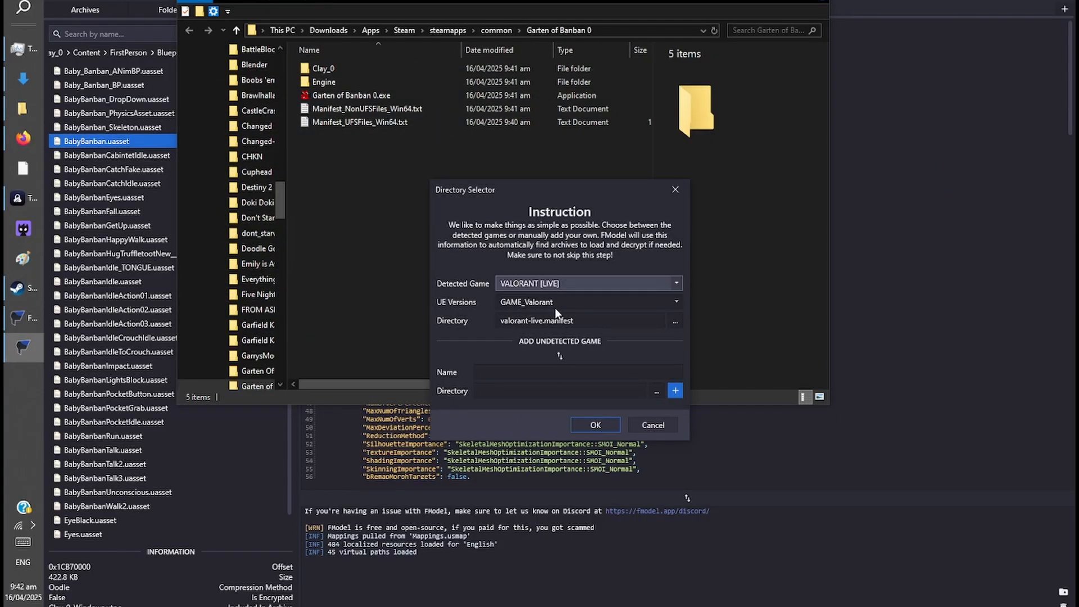
key(ctrl+v)
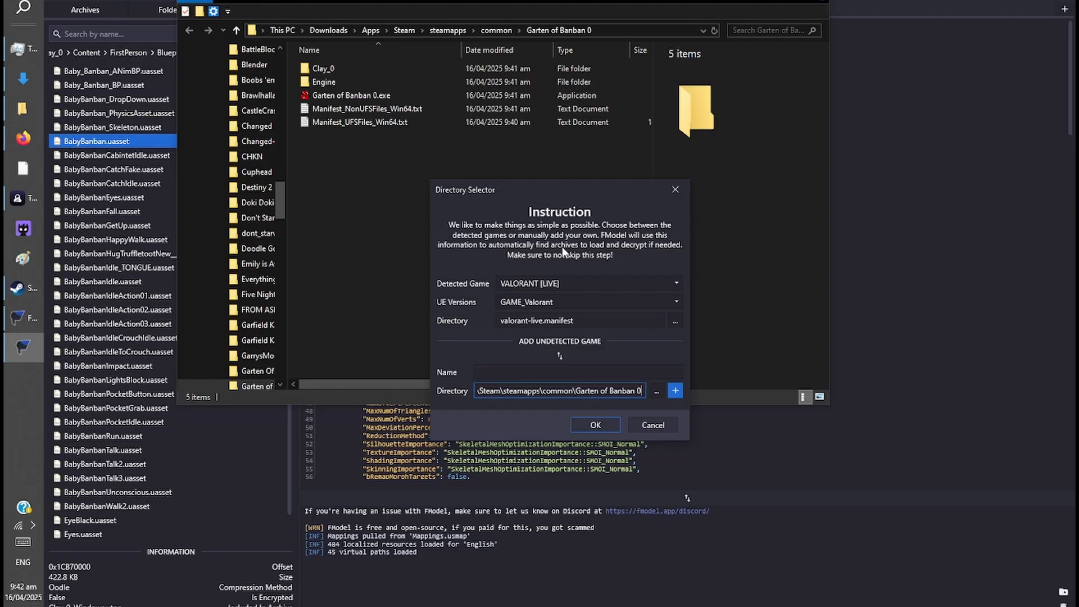
click(601, 366)
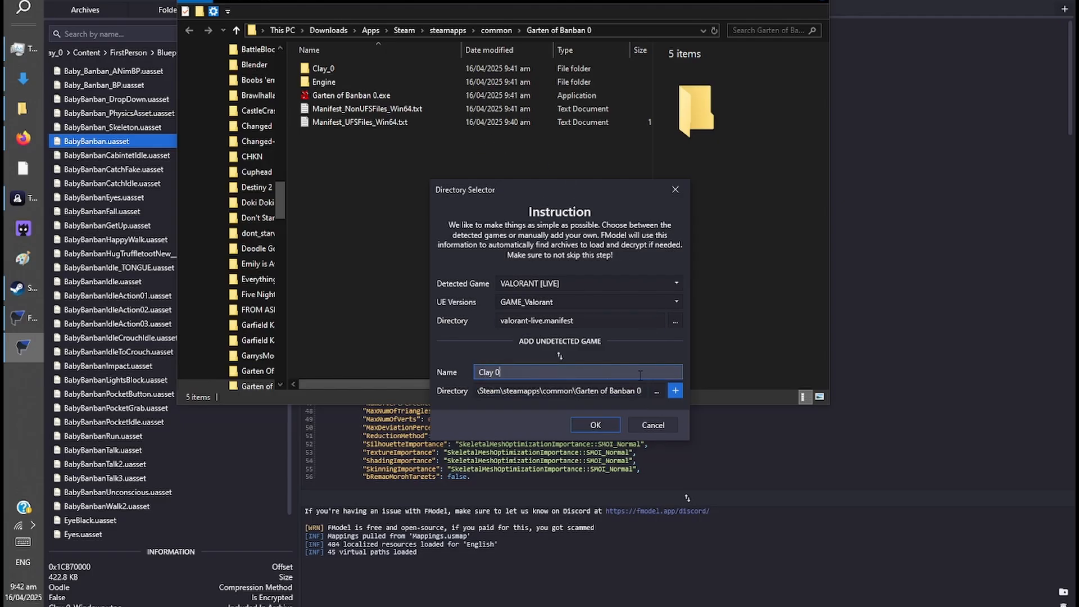
click(675, 392)
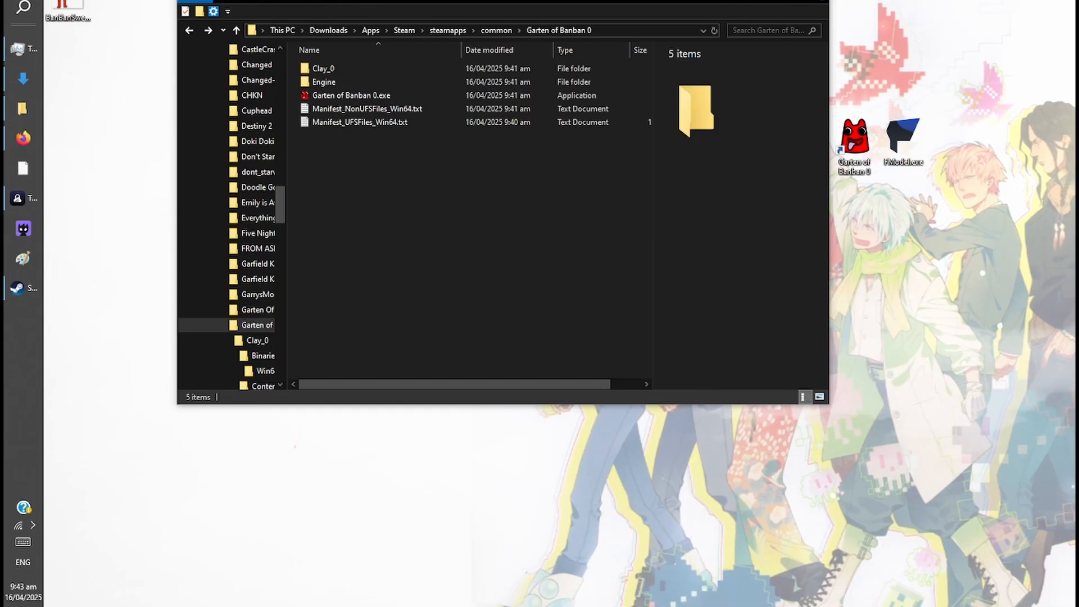
Clear the game folder window off the desktop, launch FModel.exe, and load the Clay_0-Windows.utoc archive
drag(720, 0, 601, 158)
click(633, 160)
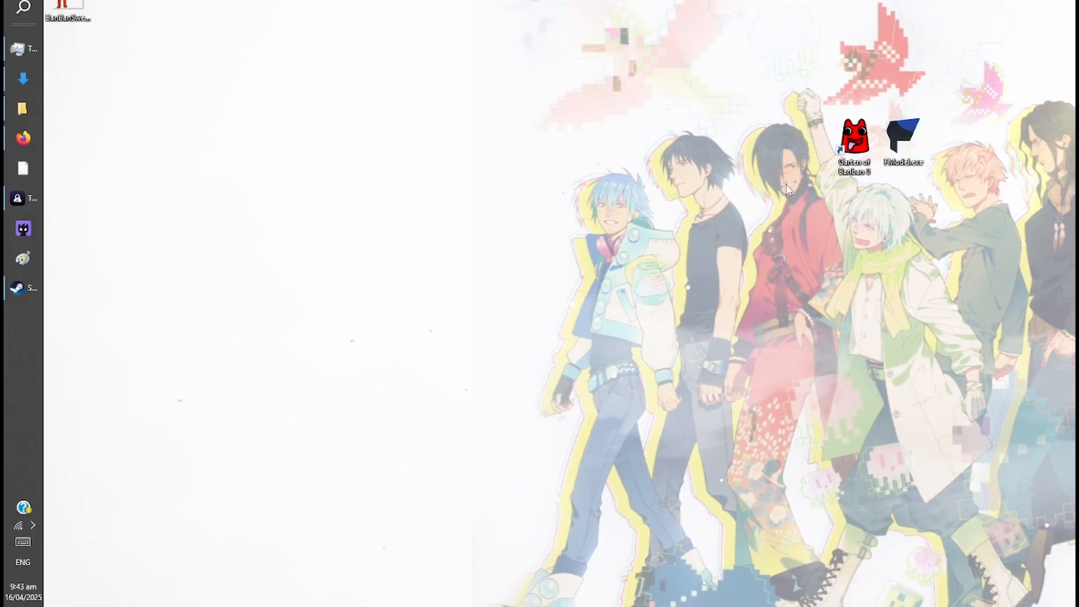
double_click(906, 149)
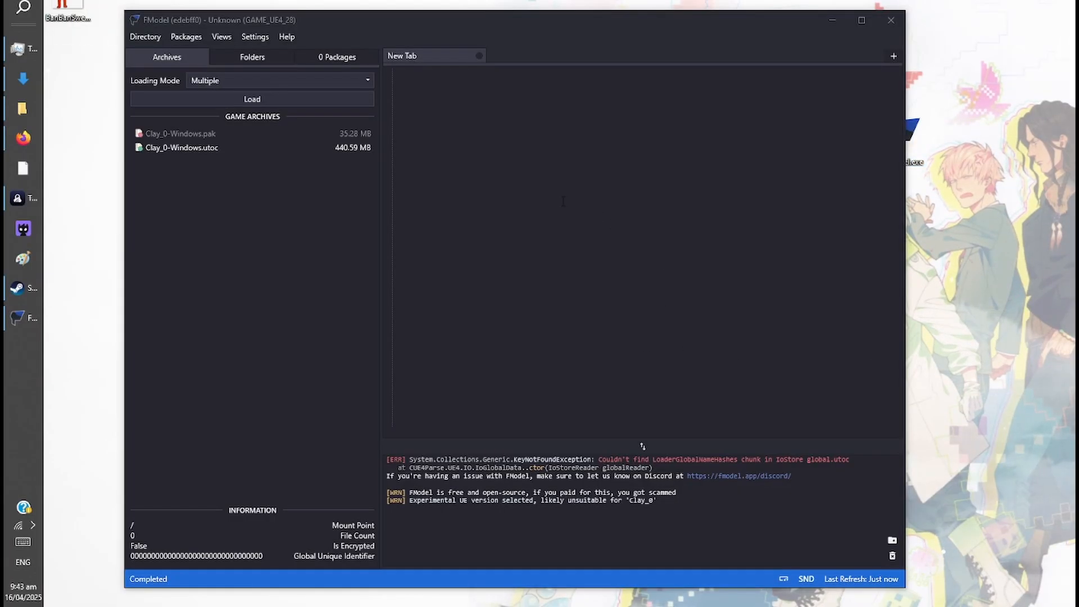
double_click(275, 147)
Expand the Clay_0 Content folder and open its ShaderArchive packages to inspect their contents
double_click(196, 105)
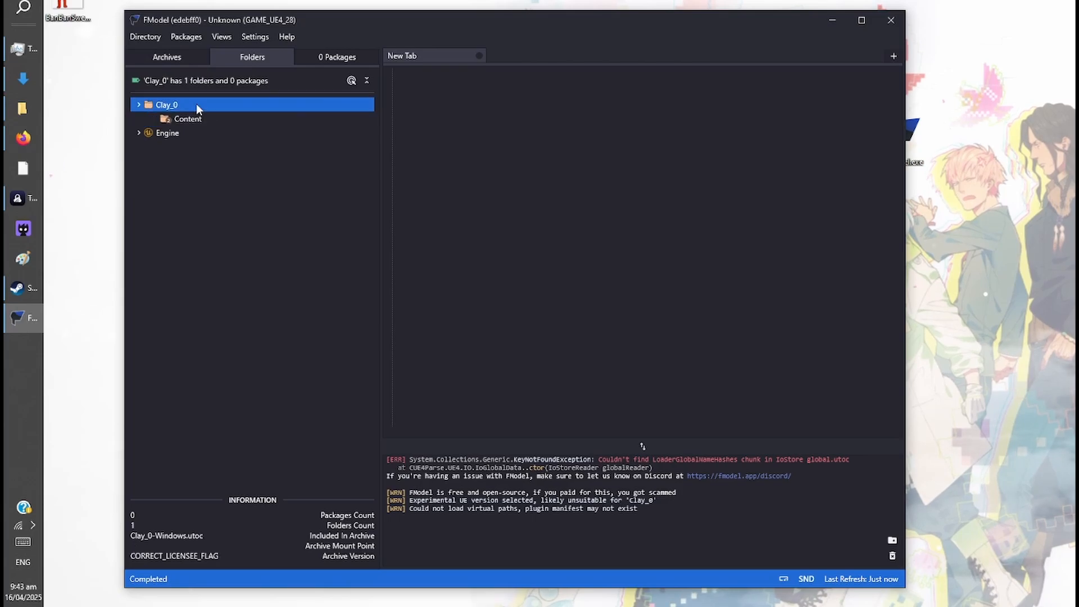
scroll(293, 337, down, 1)
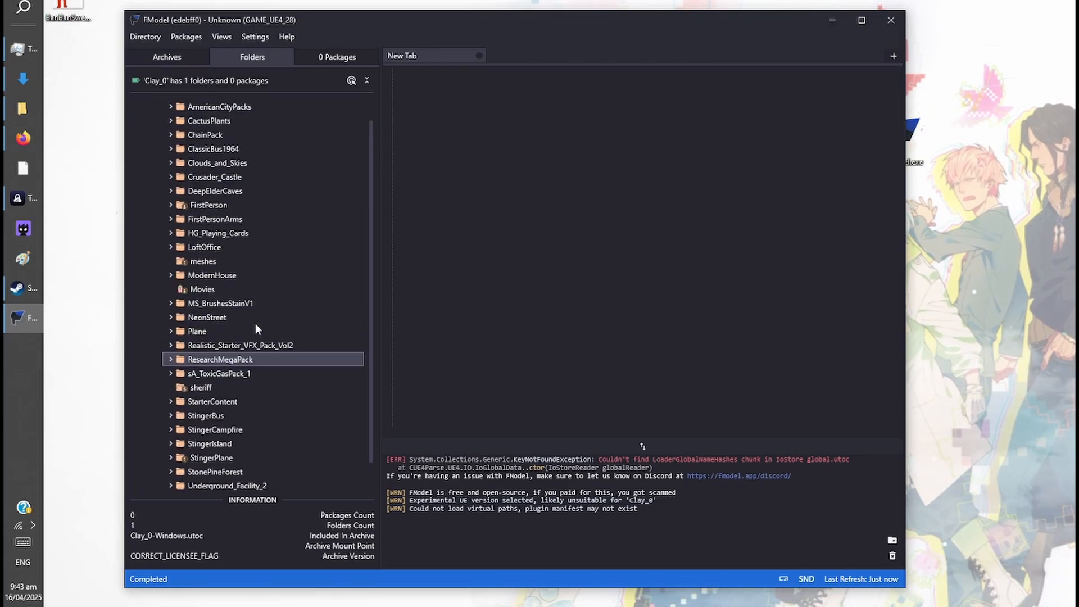
scroll(255, 328, up, 1)
click(245, 115)
click(325, 59)
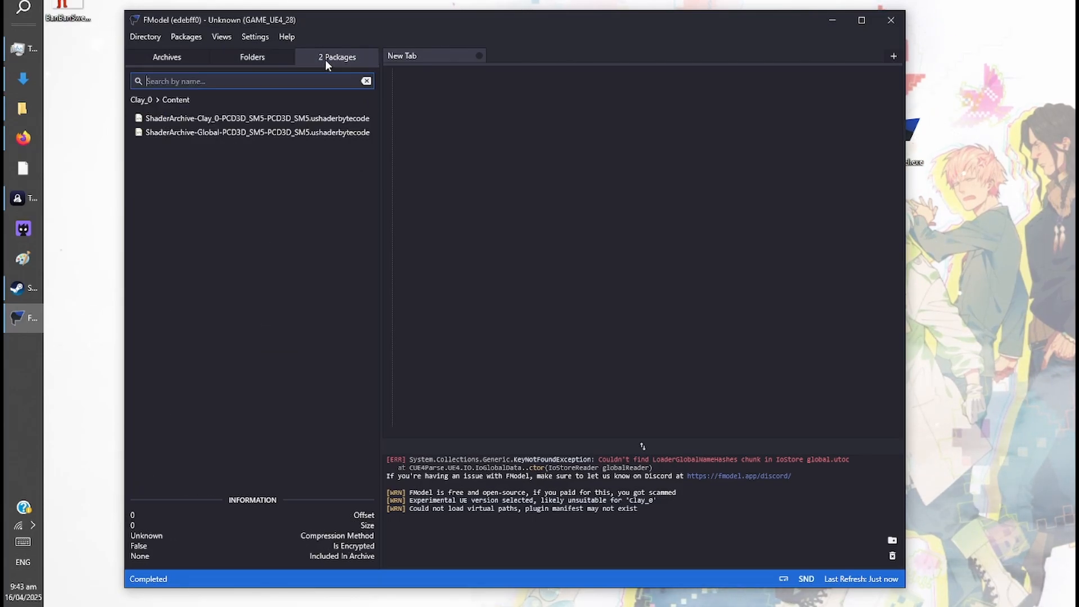
double_click(224, 120)
click(250, 135)
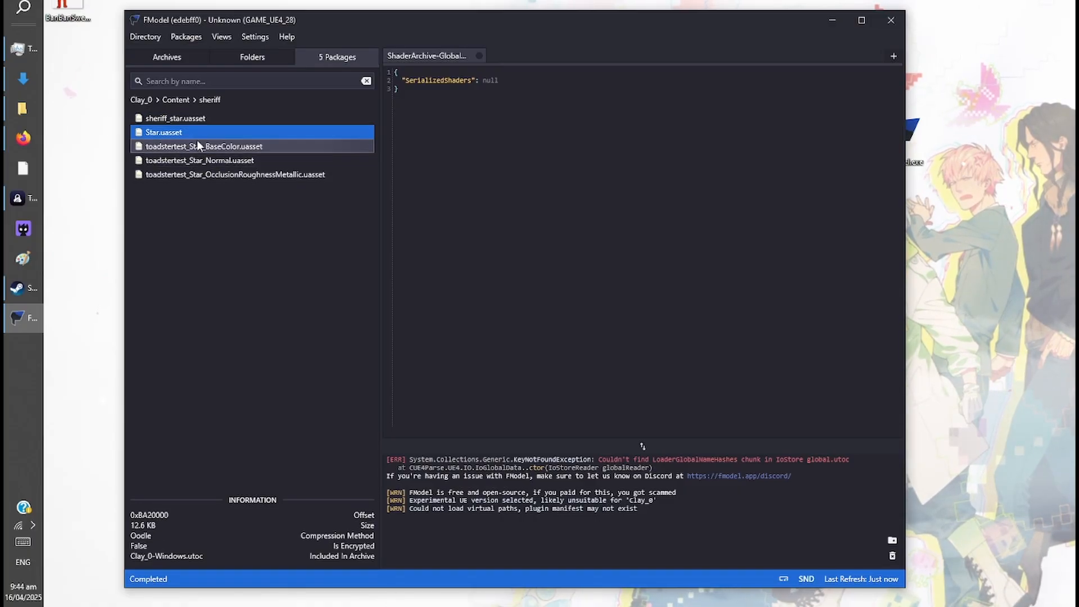
Open Star.uasset from the sheriff folder and highlight the parser error text in the log
double_click(196, 138)
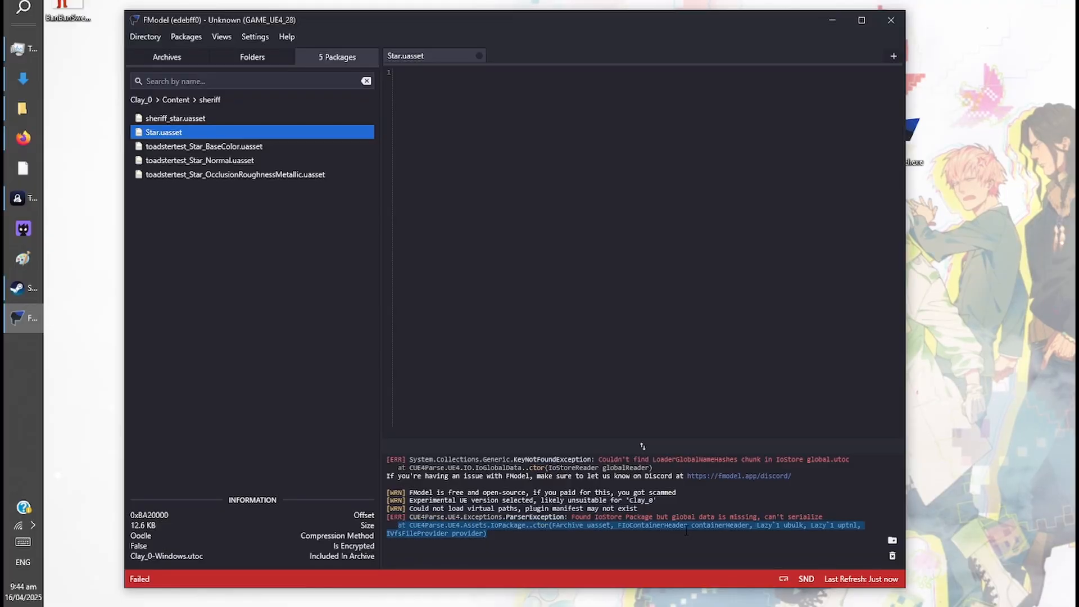
drag(626, 517, 788, 517)
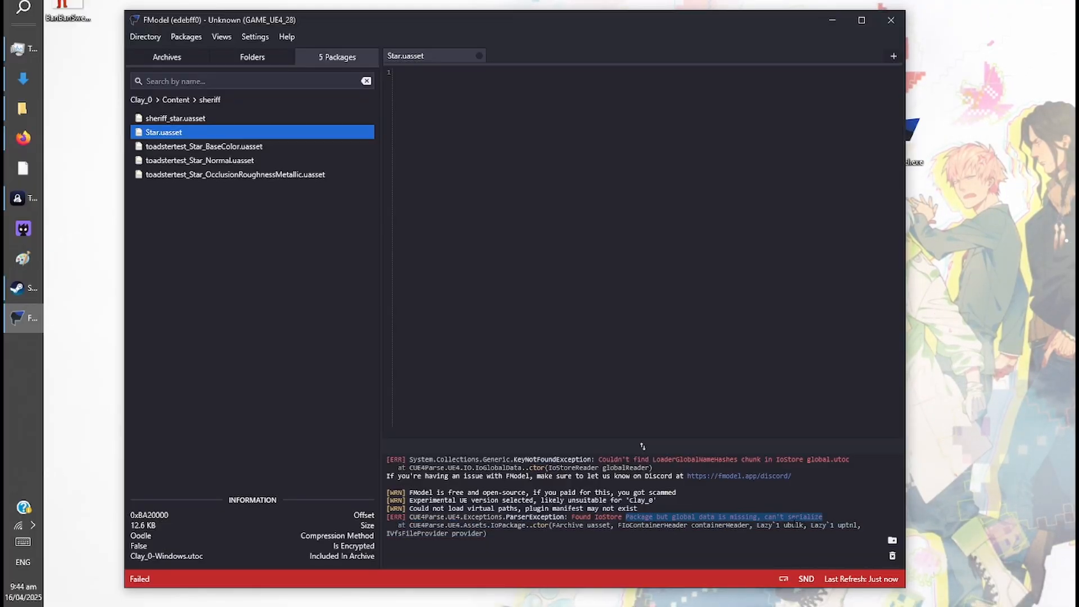
click(795, 521)
Return to the Content folder of Clay_0 and look through its subfolders
click(176, 101)
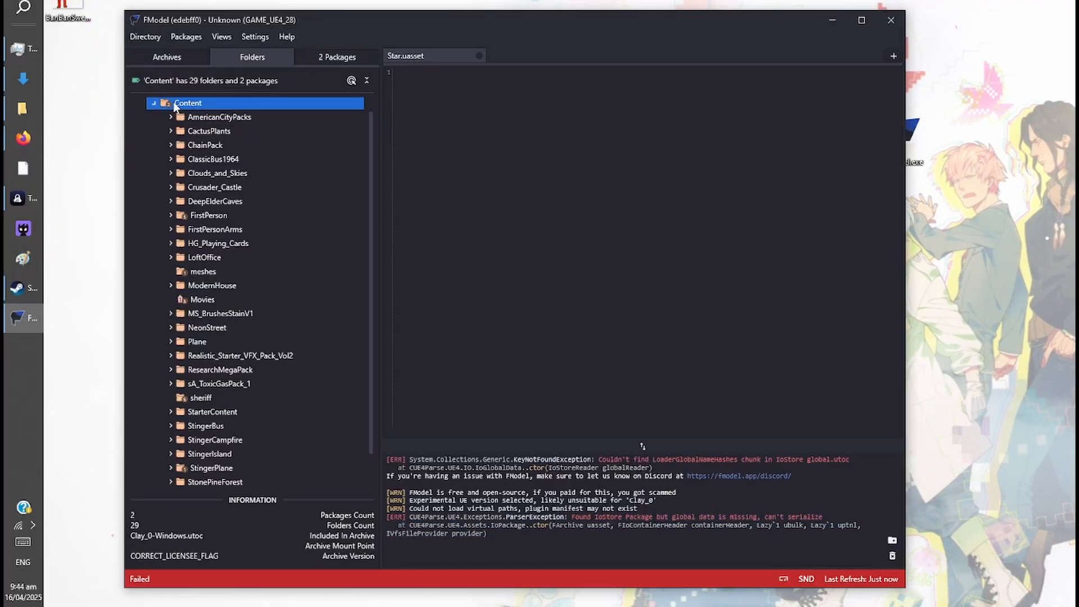
scroll(227, 130, up, 1)
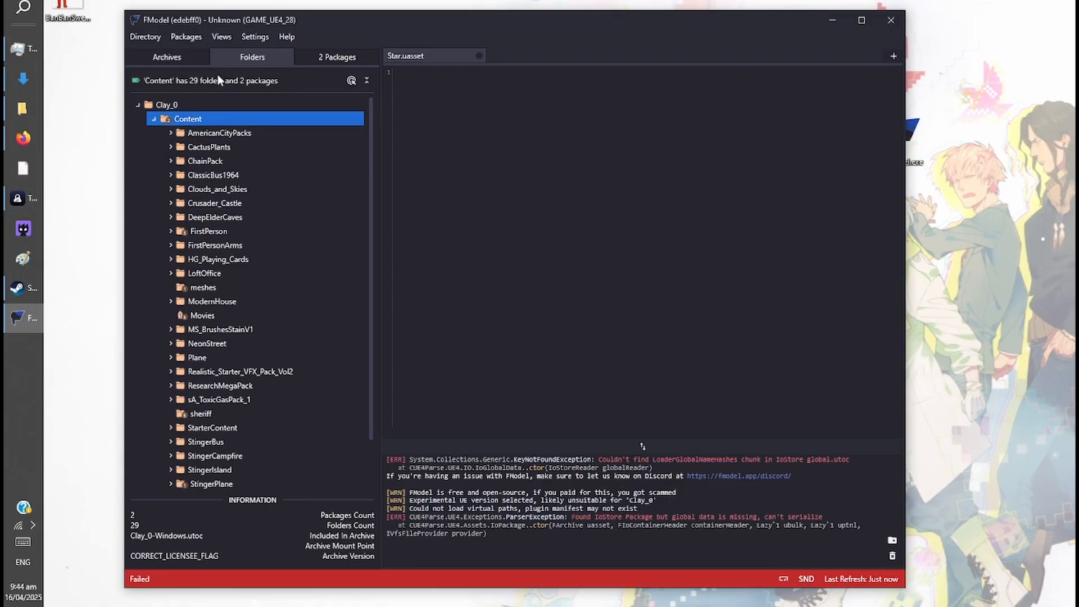
scroll(268, 342, down, 2)
scroll(262, 309, up, 2)
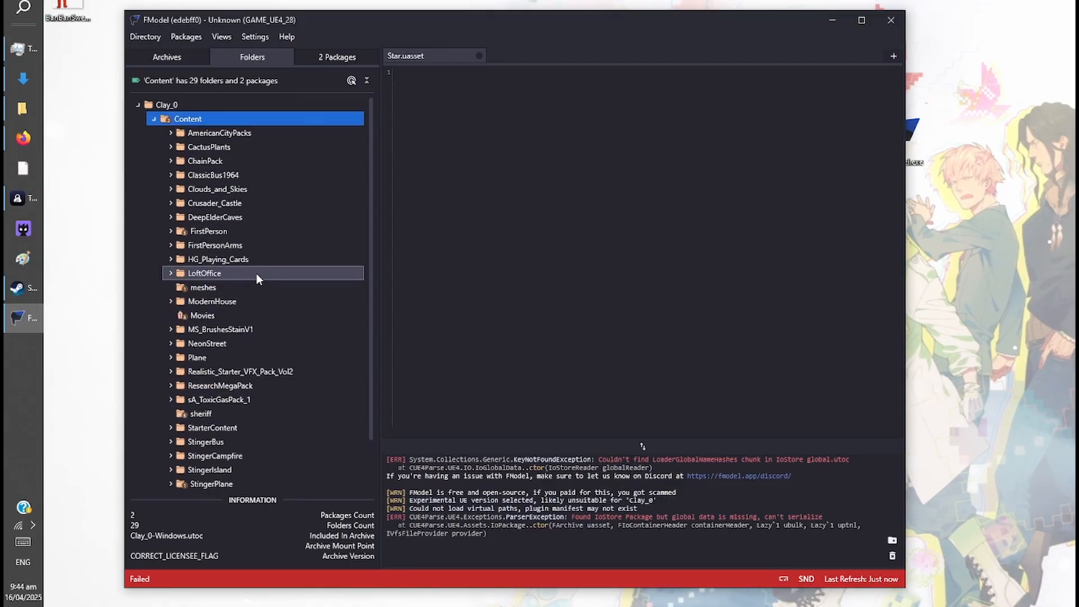
Open the program settings, switch to the Steam library and open Garten of Banban 0's local files folder
click(257, 36)
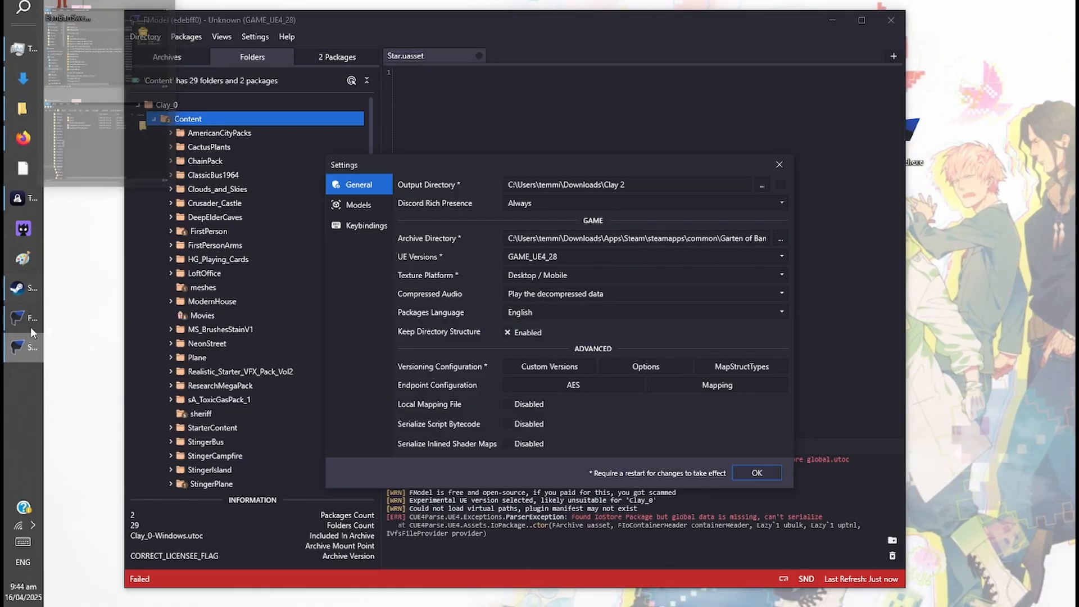
mouse_move(25, 293)
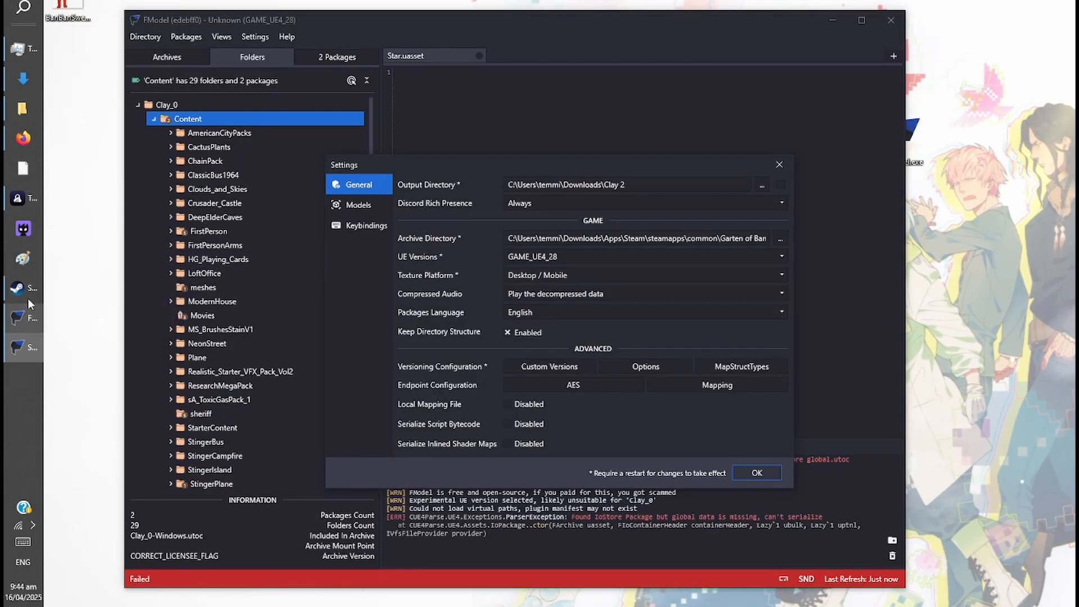
click(100, 293)
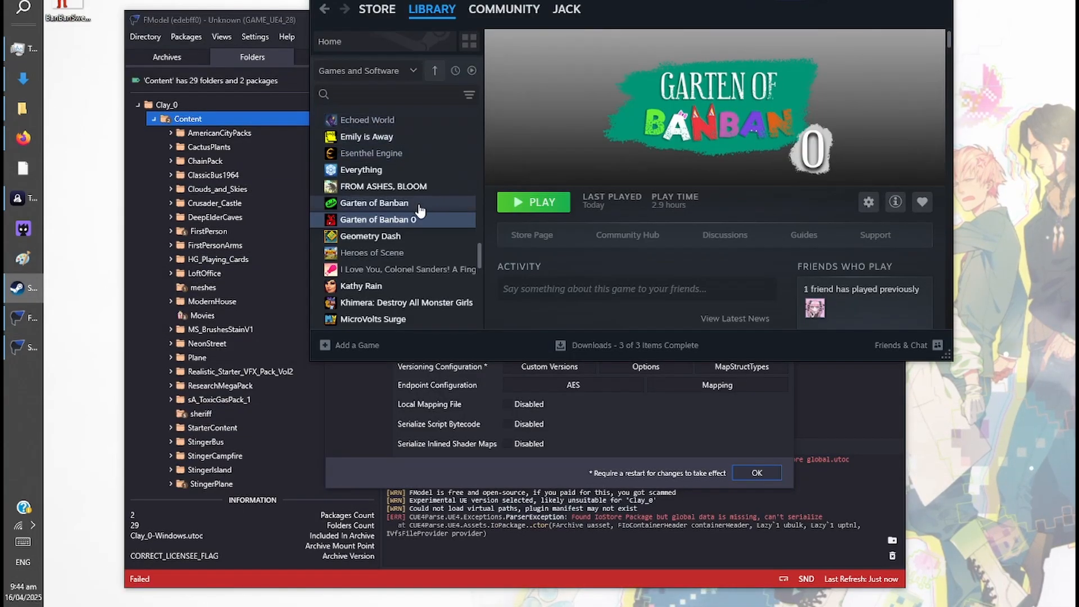
right_click(412, 229)
mouse_move(461, 300)
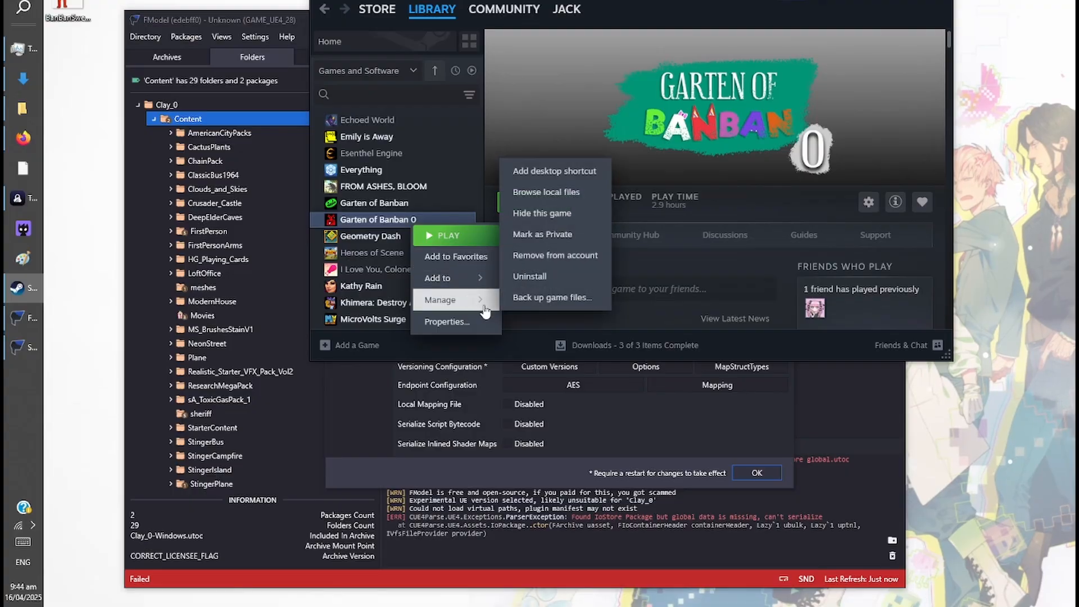
click(549, 191)
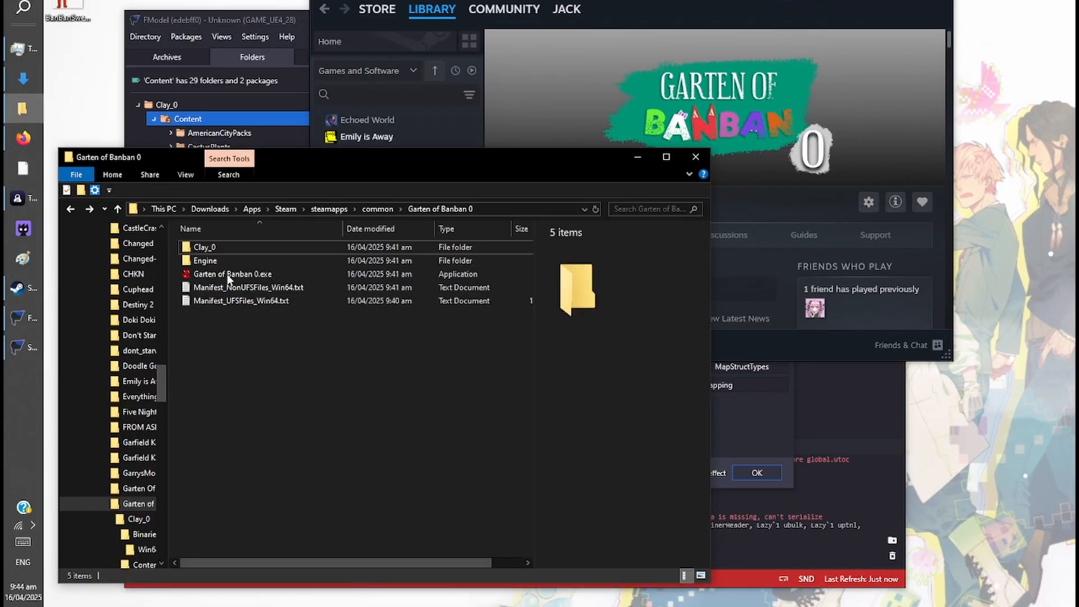
Examine the file version and product version in the detailed properties of Garten of Banban 0.exe, and close the properties
click(231, 274)
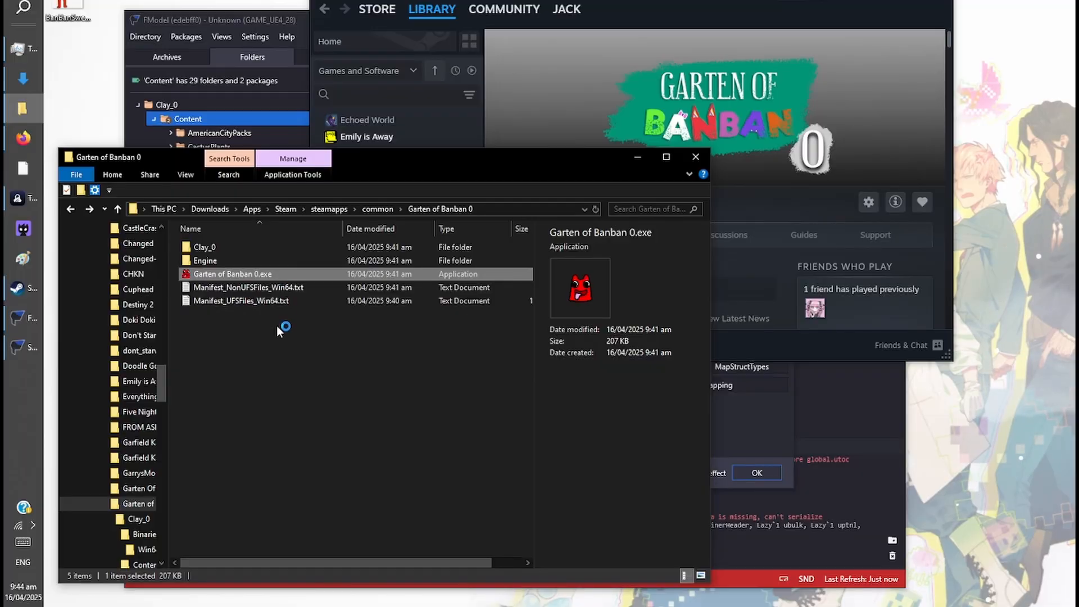
key(shift+F10)
click(196, 567)
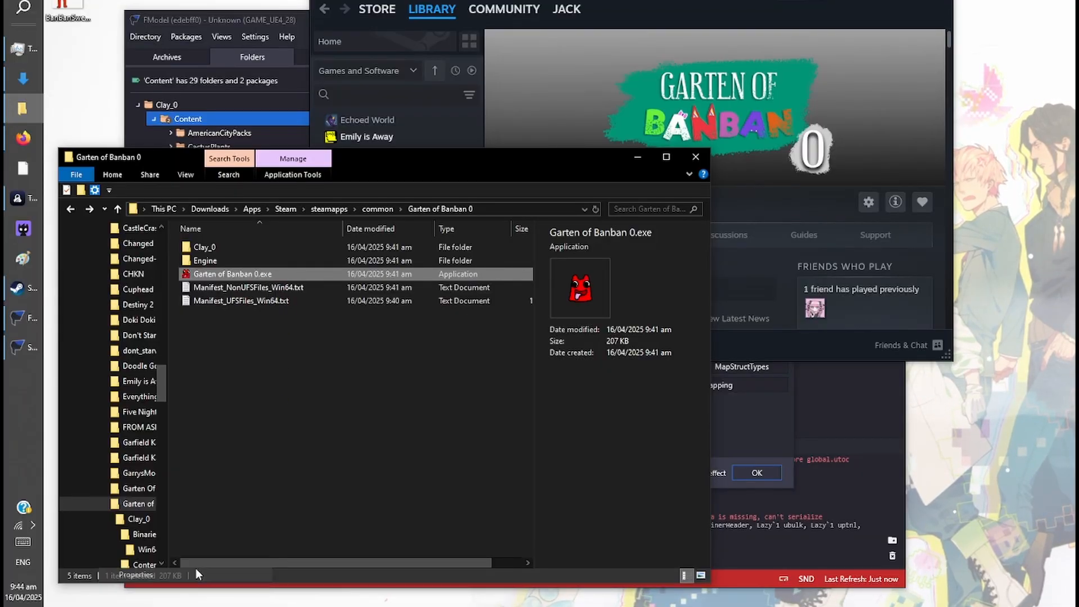
click(406, 307)
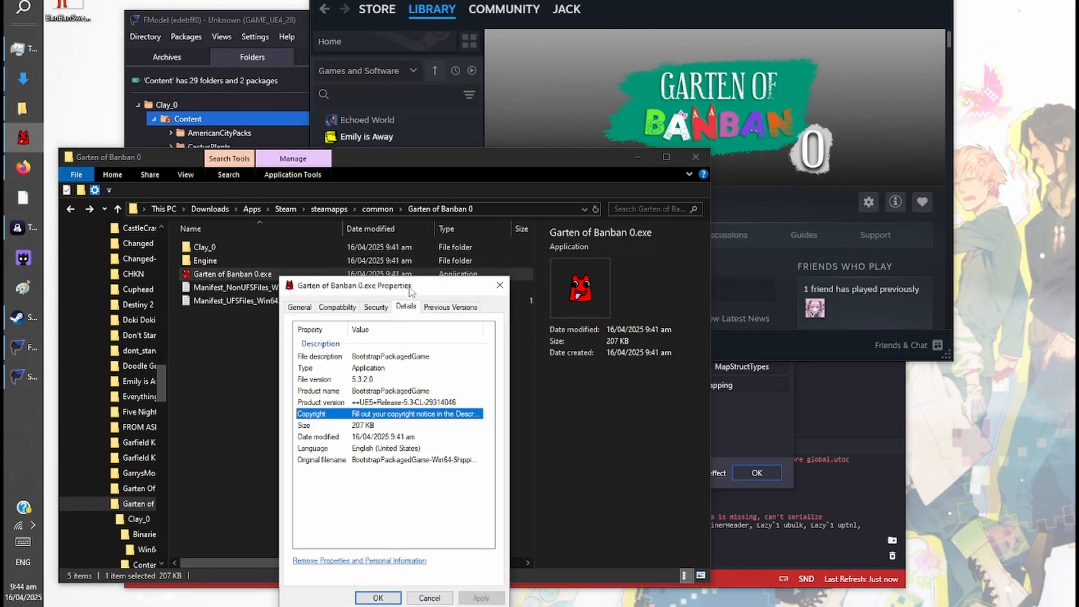
drag(410, 291, 377, 163)
click(334, 253)
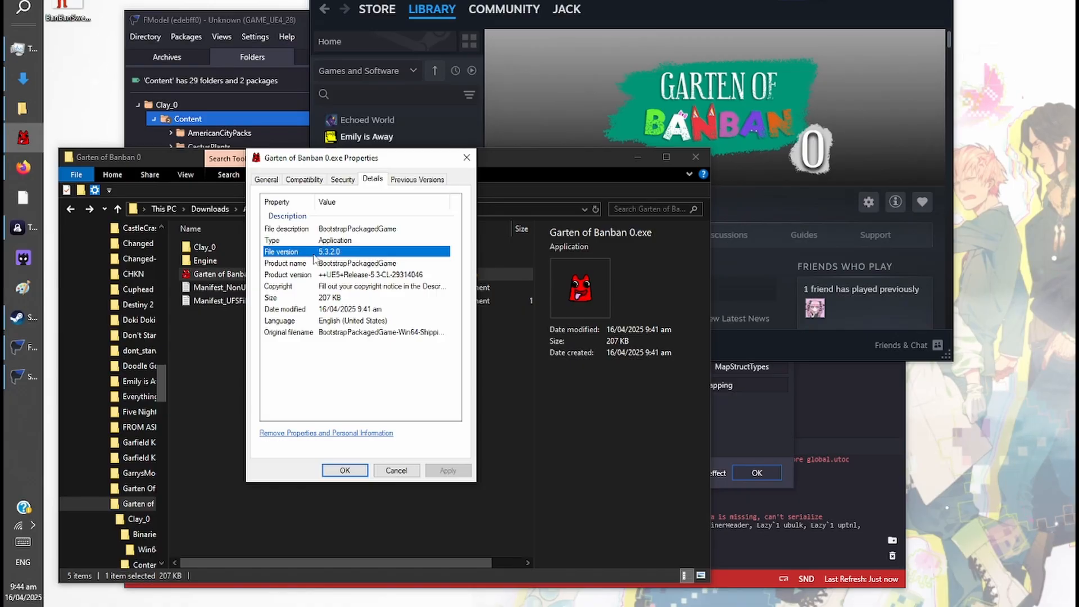
click(287, 276)
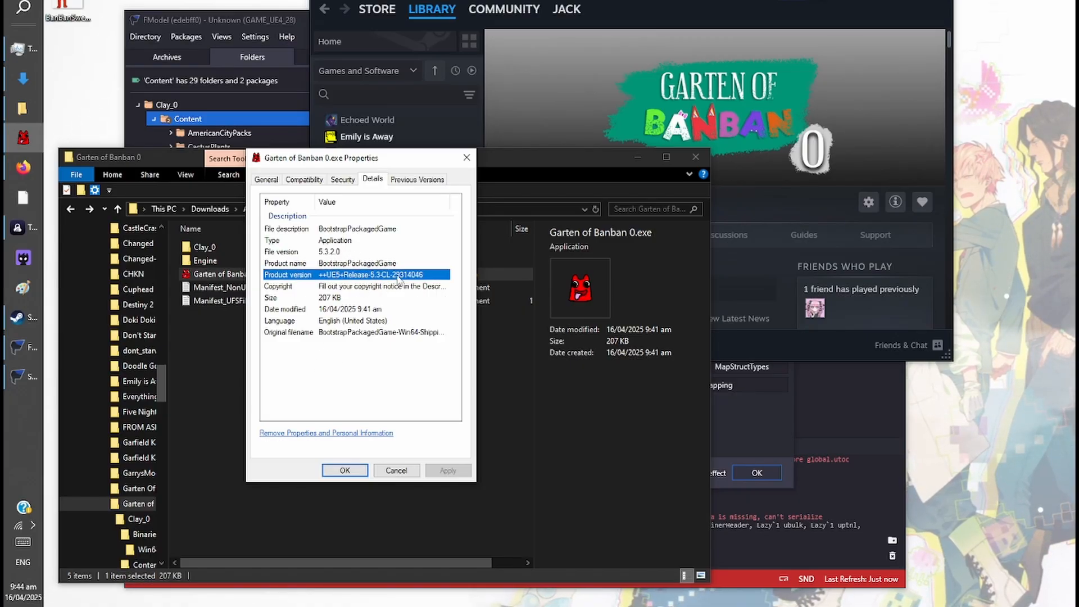
click(467, 157)
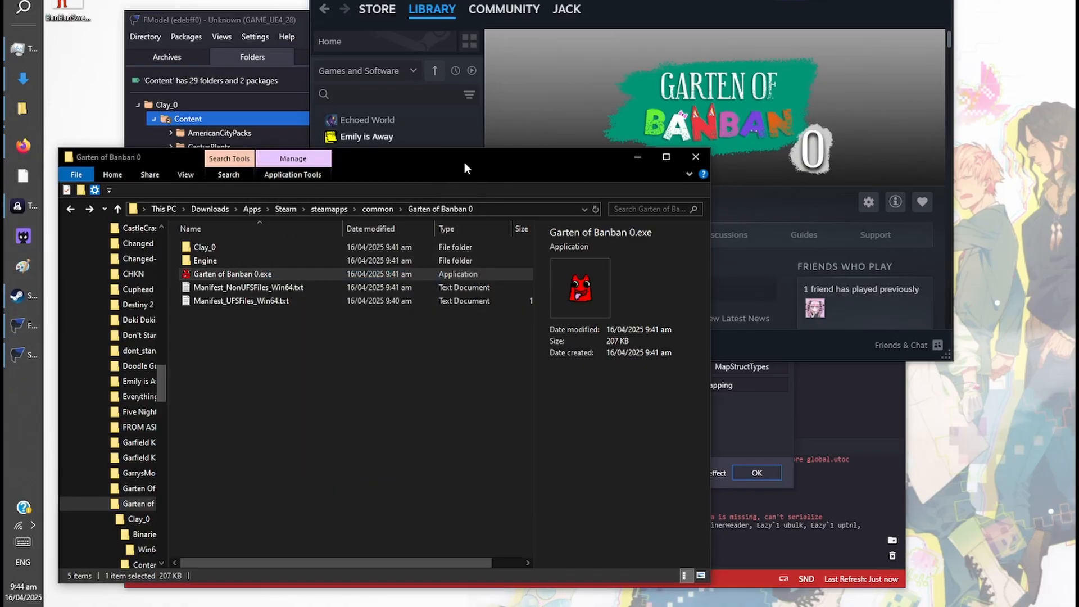
Set the UE version to GAME_UE5_3 in the FModel settings, save them and restart the program
click(758, 412)
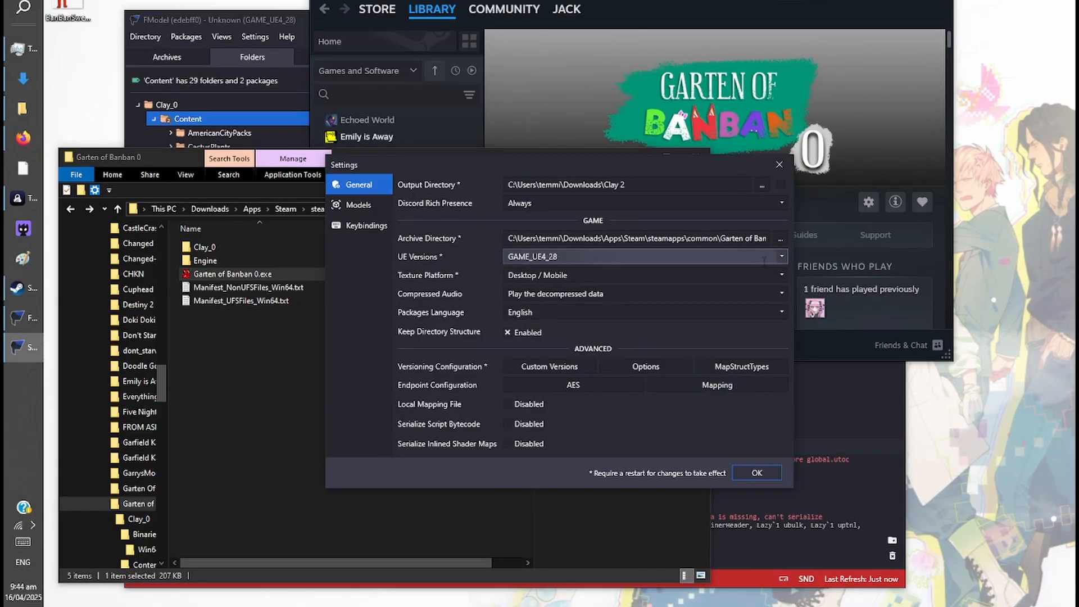
click(783, 257)
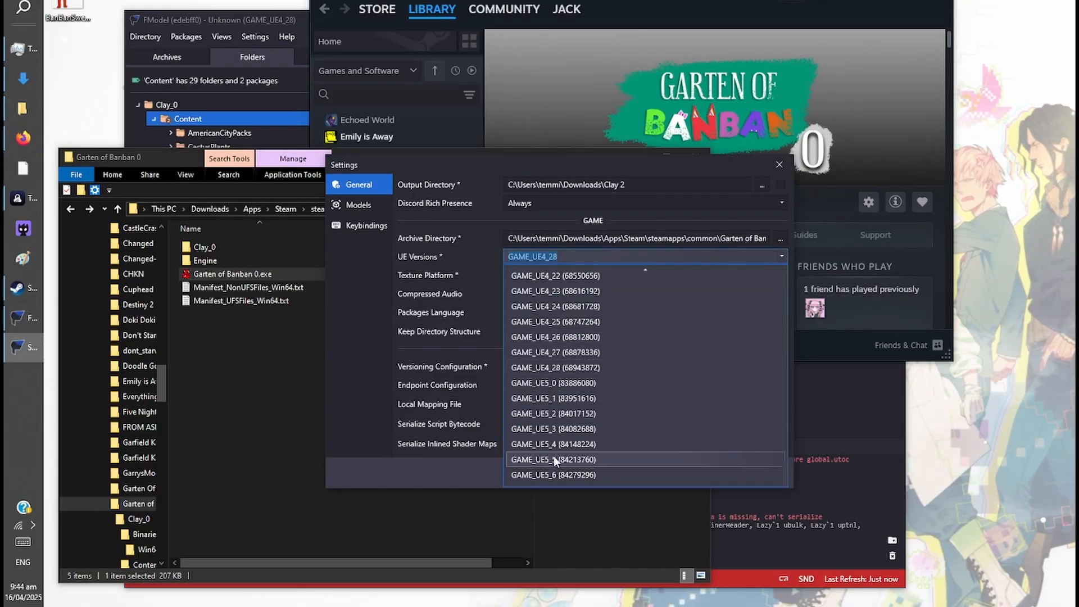
click(562, 430)
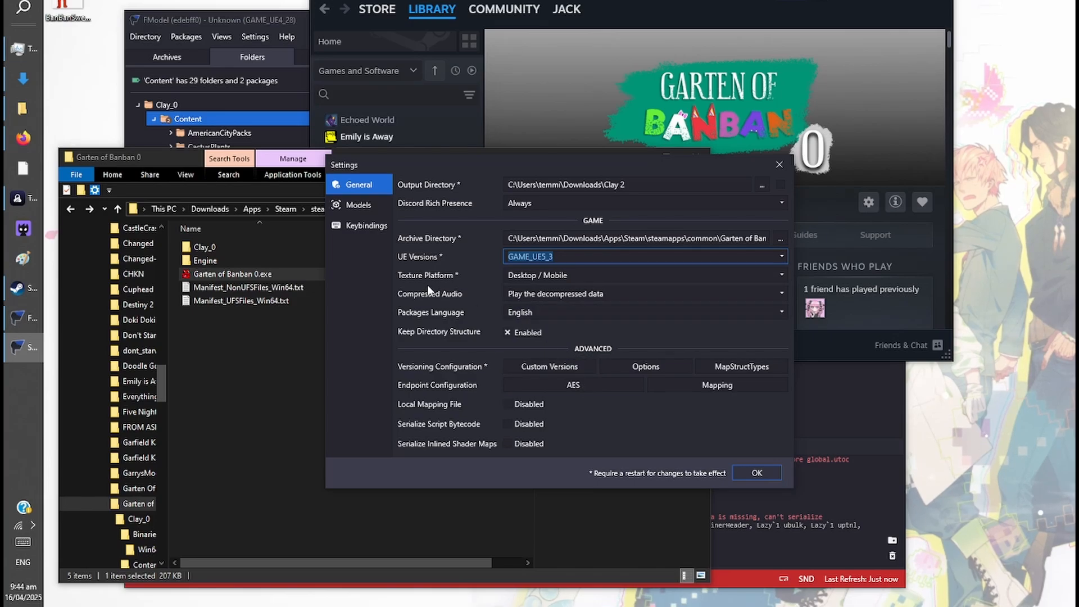
click(758, 474)
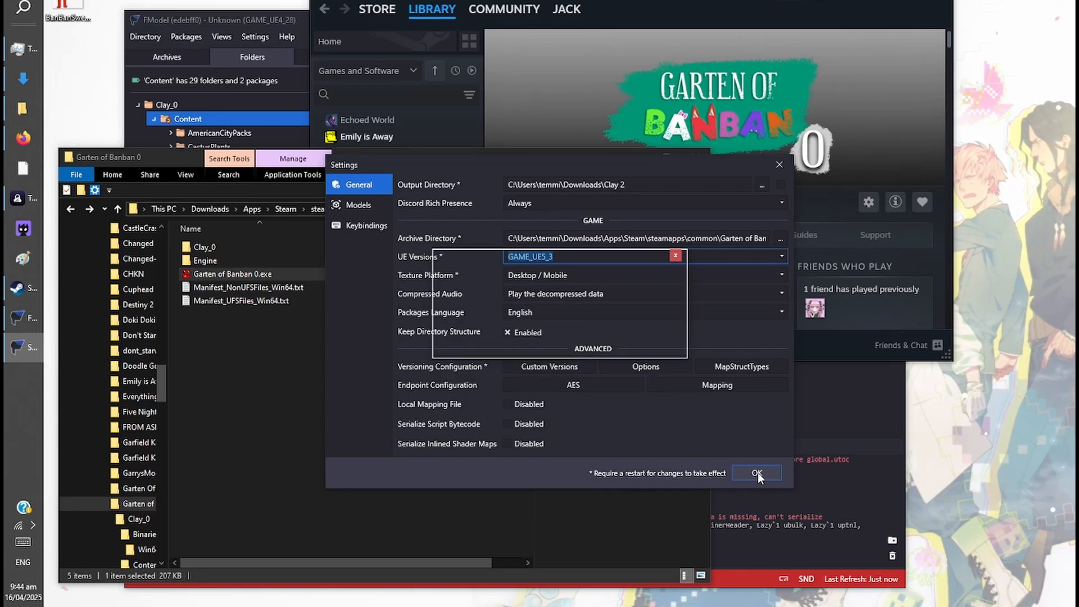
click(647, 344)
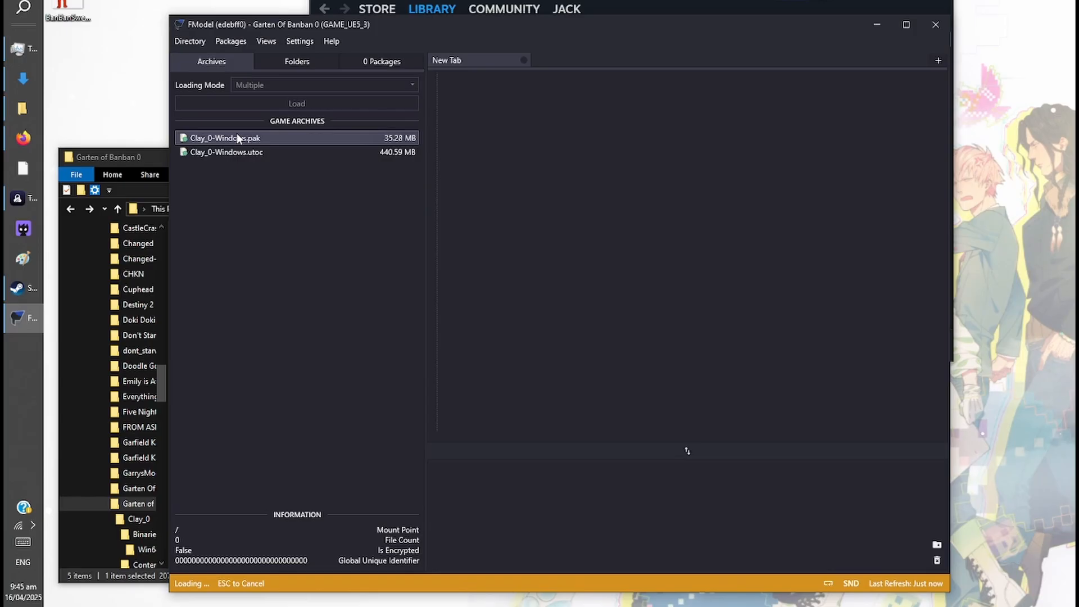
Load the Clay_0-Windows.utoc archive and expand Clay_0 to look through its Content subfolders
double_click(242, 148)
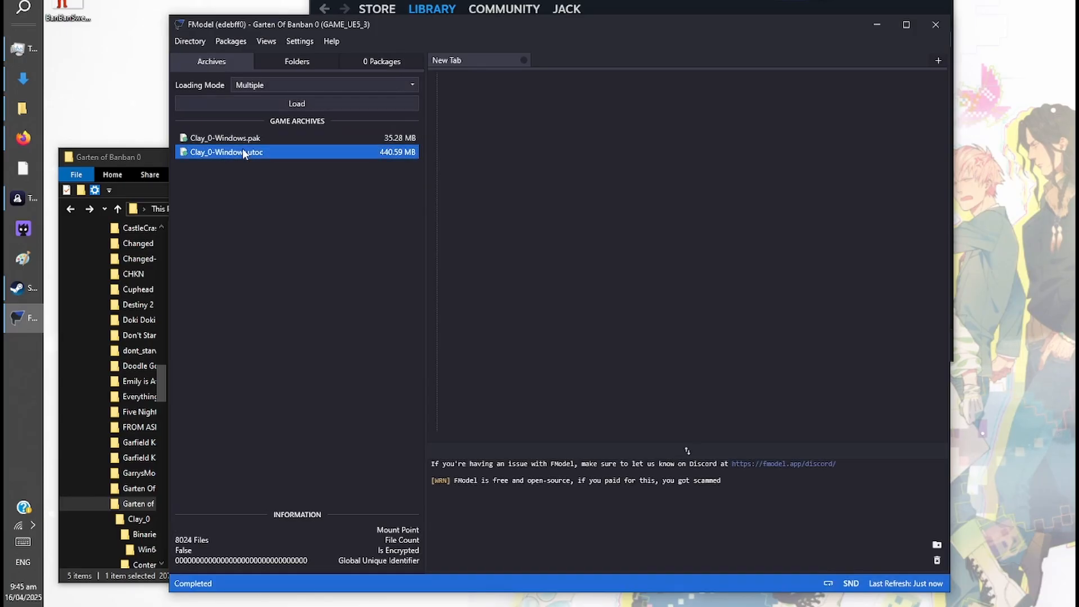
click(234, 109)
double_click(234, 109)
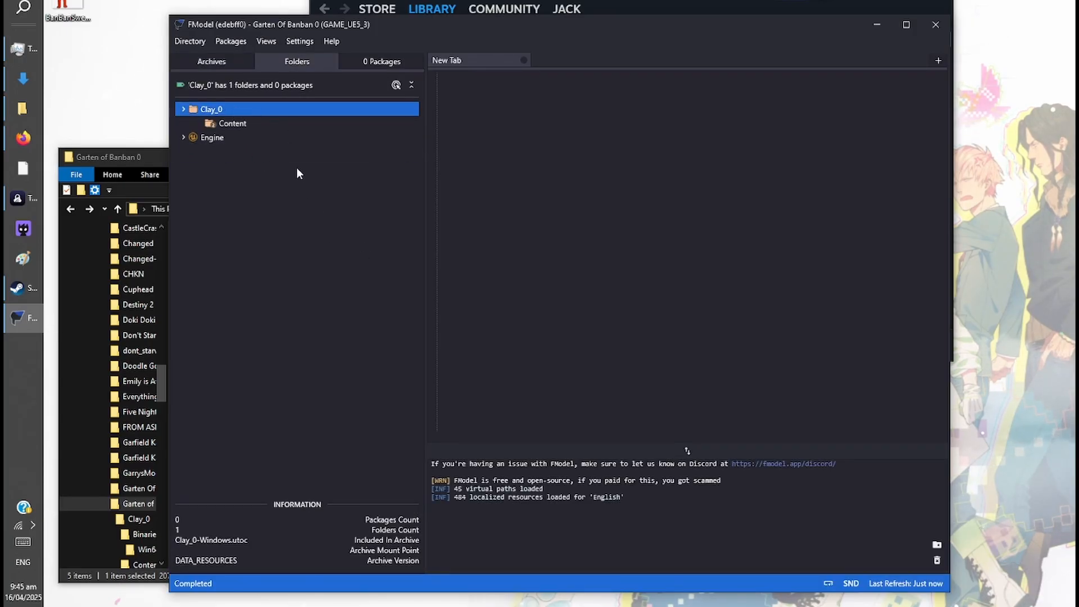
scroll(304, 236, down, 3)
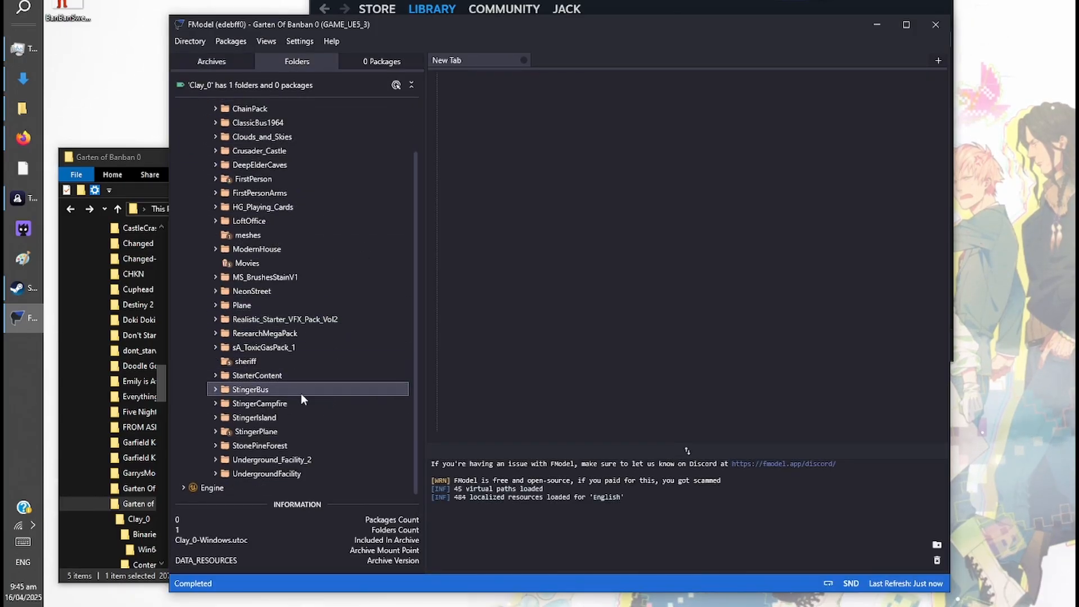
scroll(292, 365, up, 2)
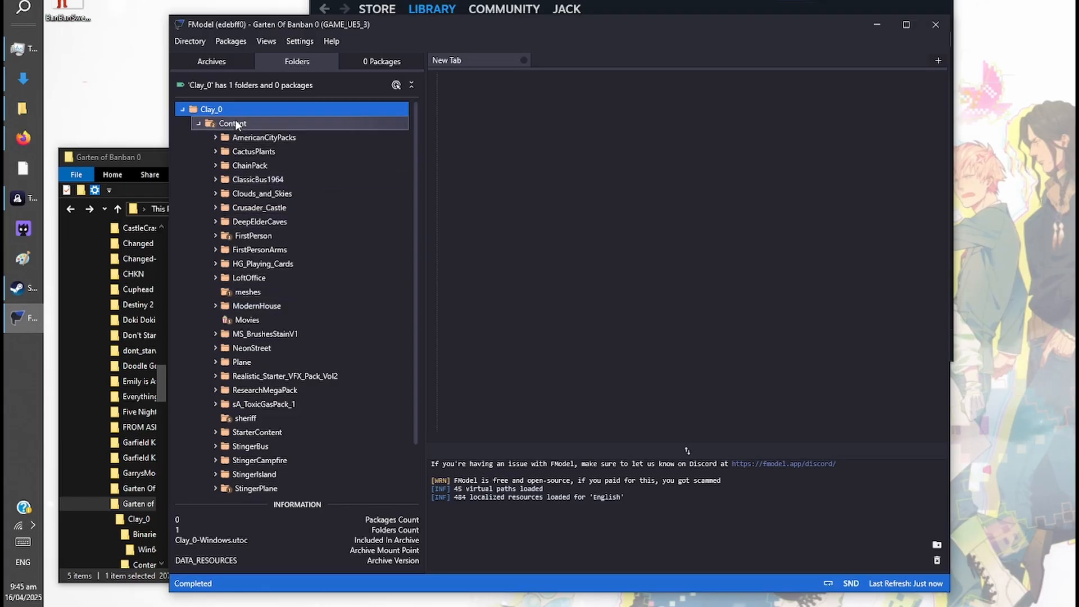
Expand FirstPerson, Blueprints and Characters inside Content, open the Flumbo folder and list its packages
double_click(227, 237)
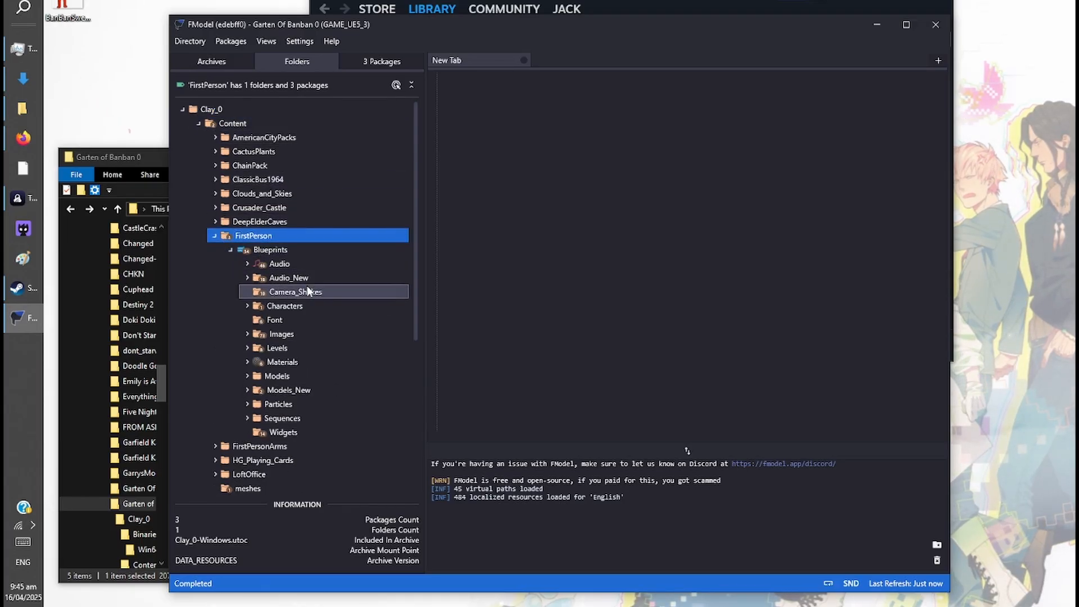
click(286, 306)
double_click(285, 306)
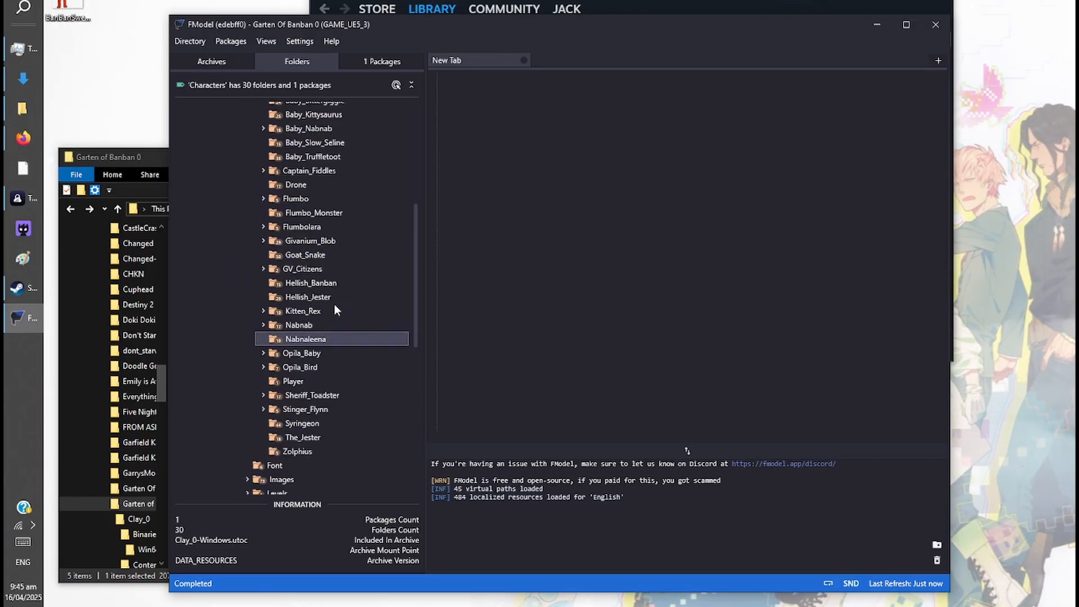
scroll(334, 303, down, 4)
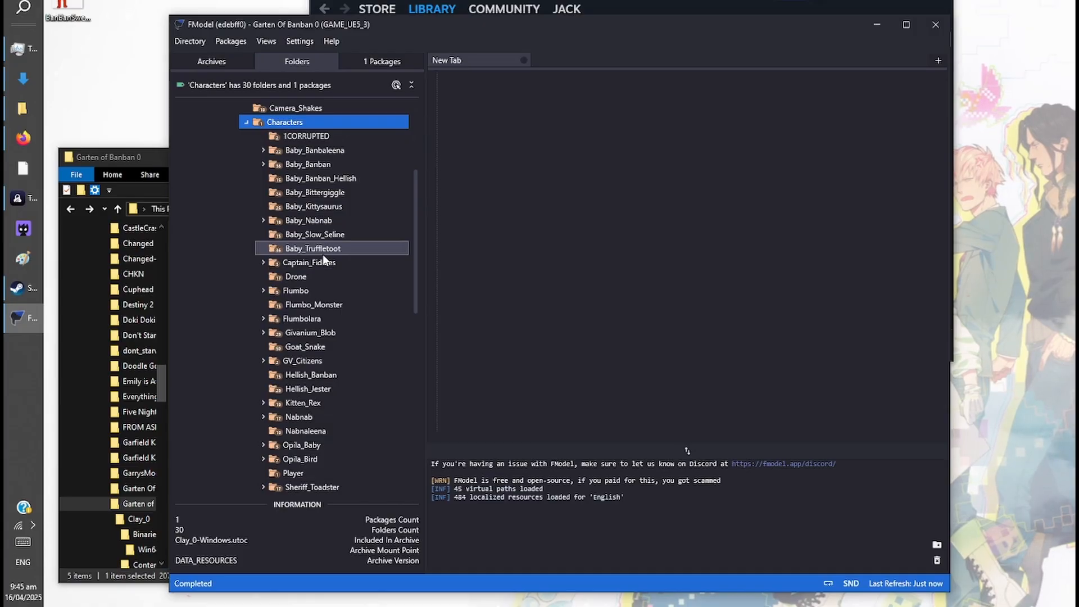
scroll(336, 274, down, 1)
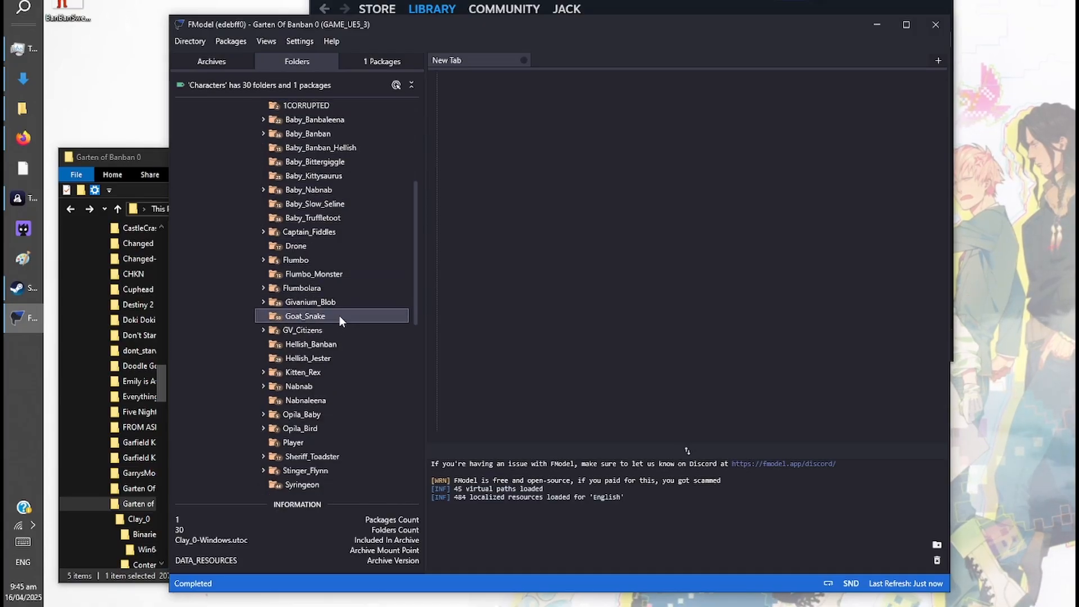
double_click(337, 260)
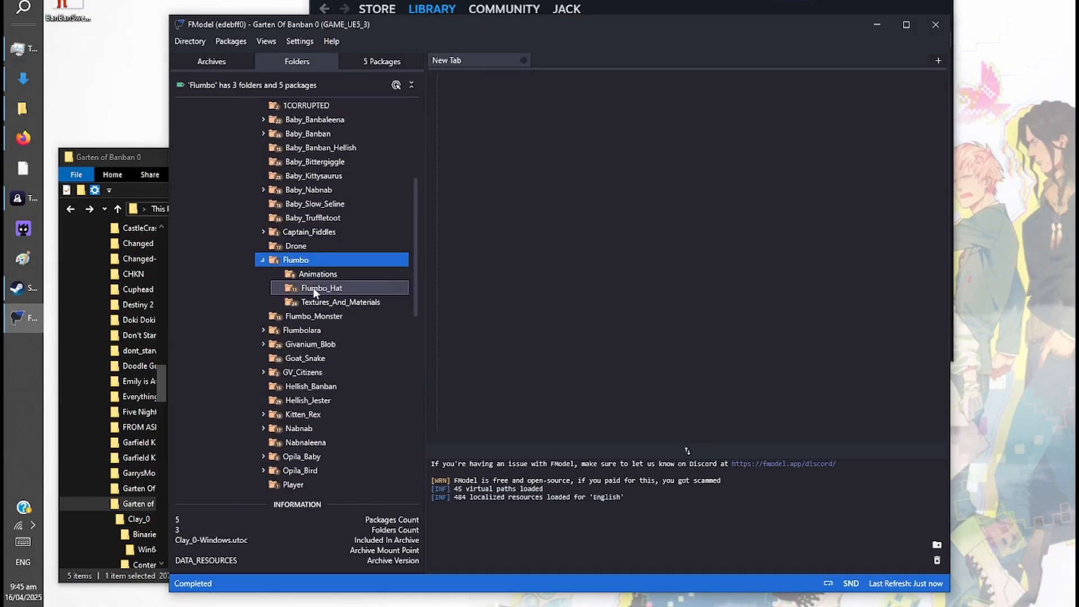
click(371, 60)
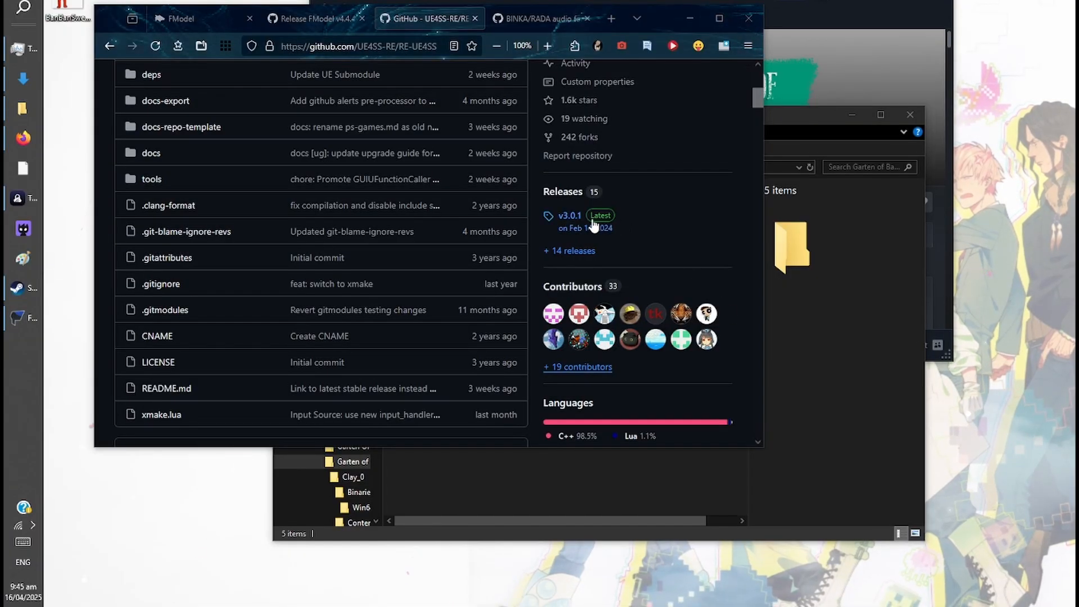
Switch to the browser's RE-UE4SS GitHub repository and open the latest release, v3.0.1
scroll(349, 248, up, 6)
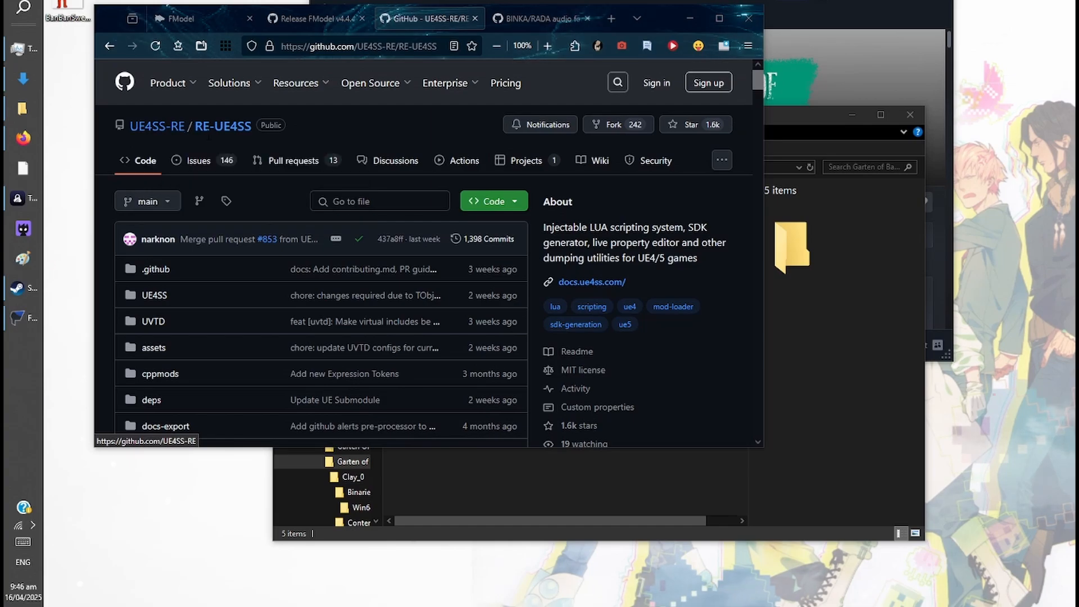
scroll(638, 334, down, 3)
scroll(634, 338, down, 2)
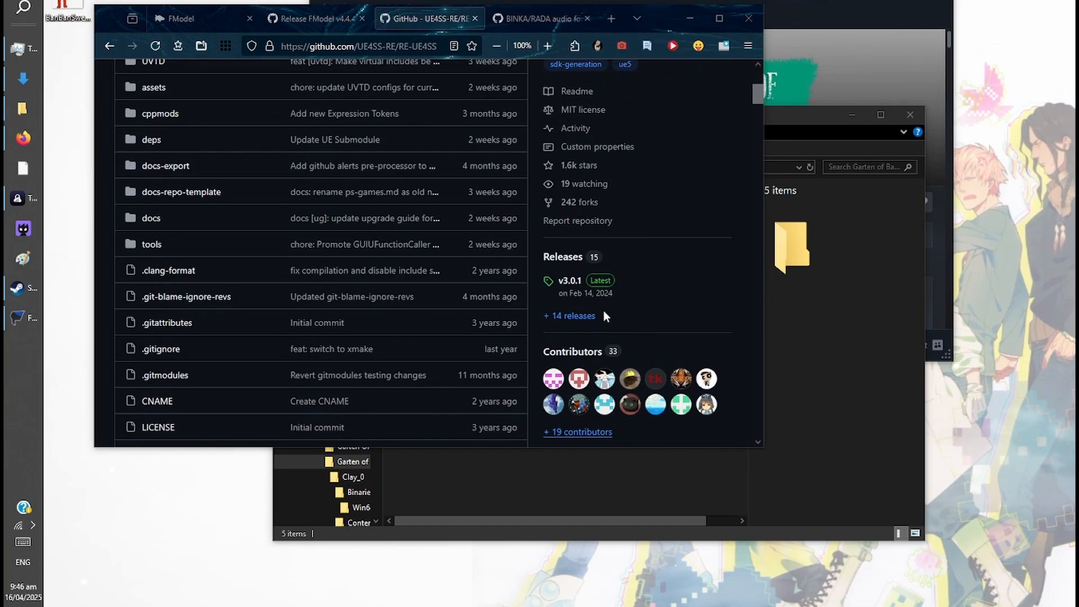
click(567, 282)
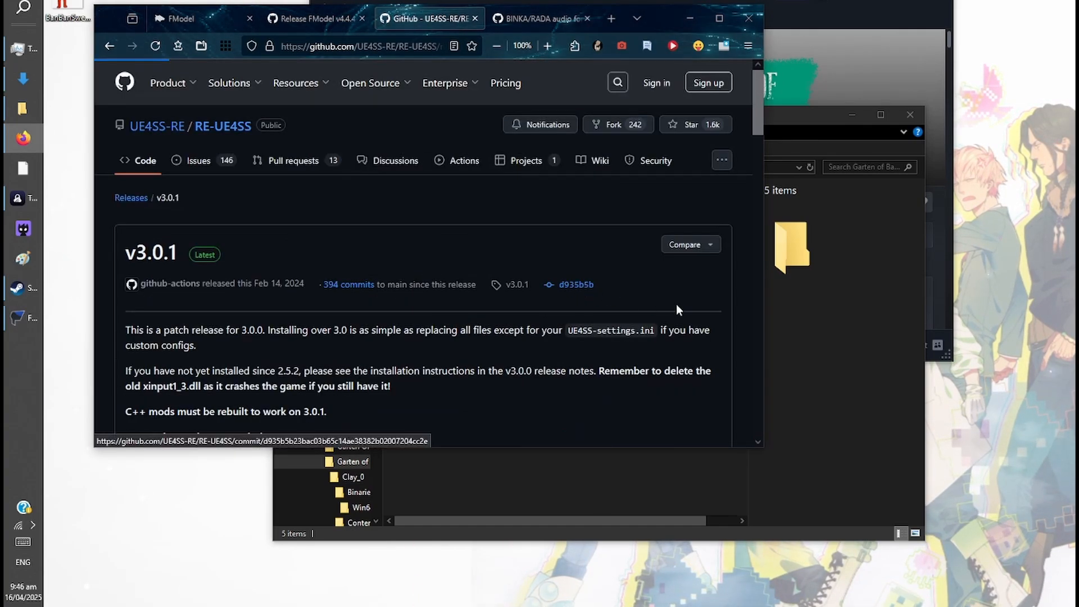
Download UE4SS_v3.0.1.zip and zMapGenBP.zip from the release assets, and open the downloaded UE4SS archive from the Downloads folder
scroll(444, 217, down, 3)
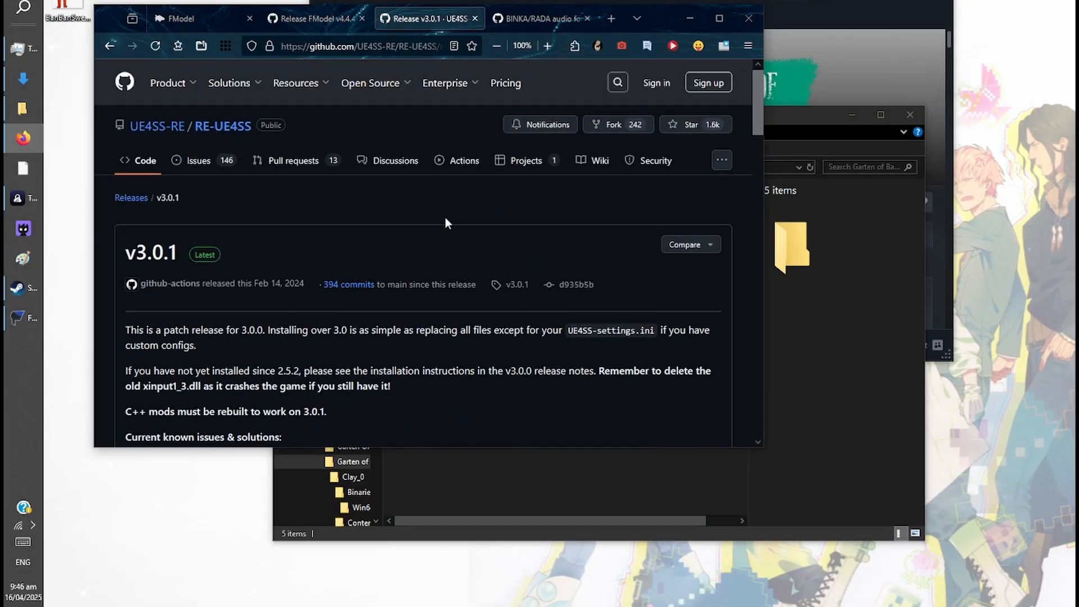
scroll(650, 369, down, 6)
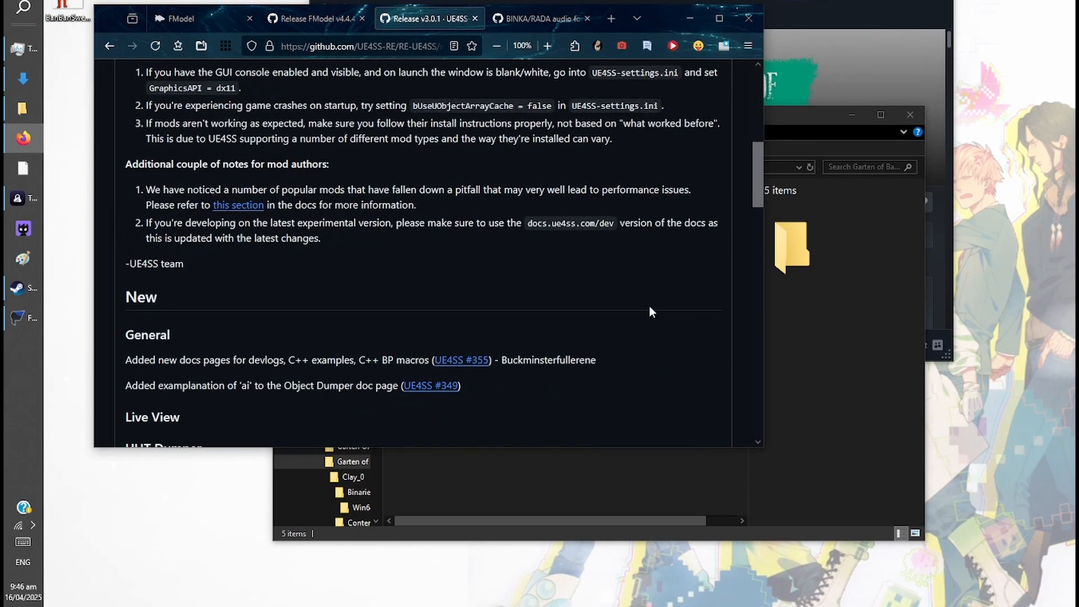
scroll(648, 305, down, 4)
scroll(625, 306, up, 2)
scroll(625, 305, down, 10)
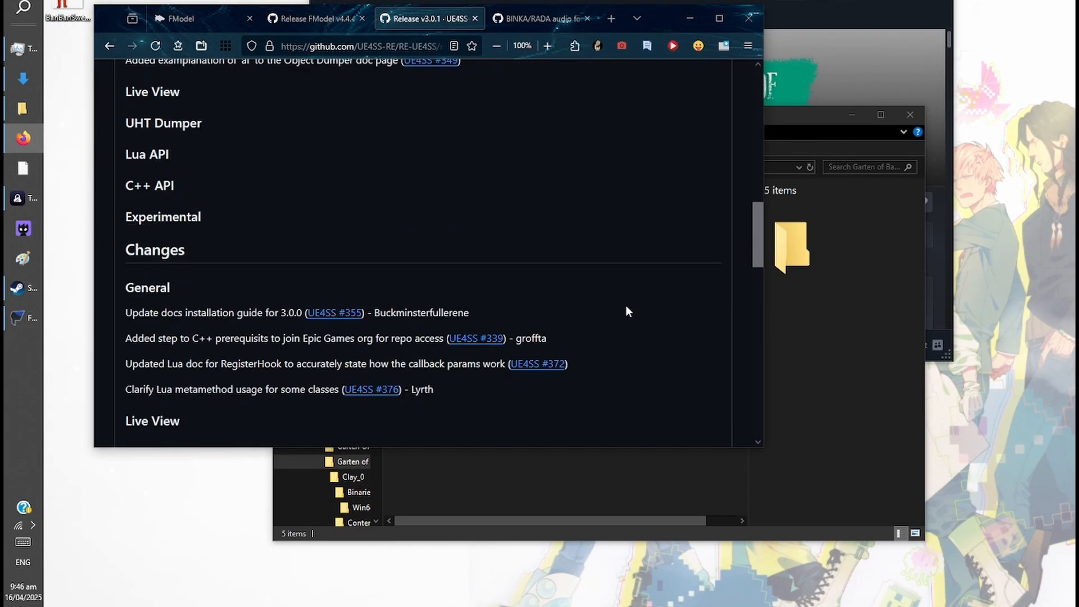
scroll(586, 313, down, 15)
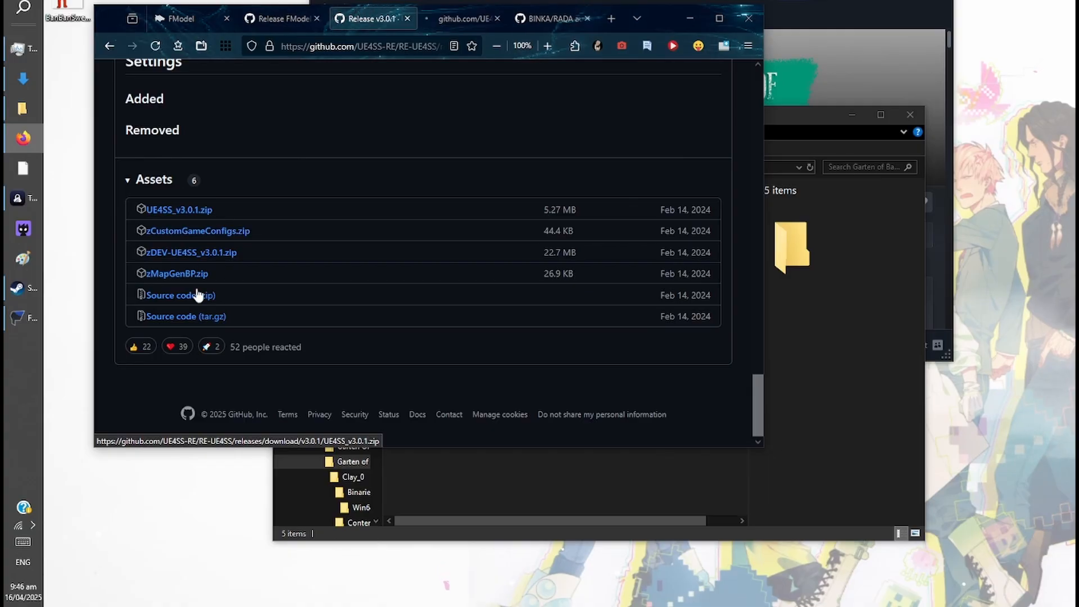
click(191, 275)
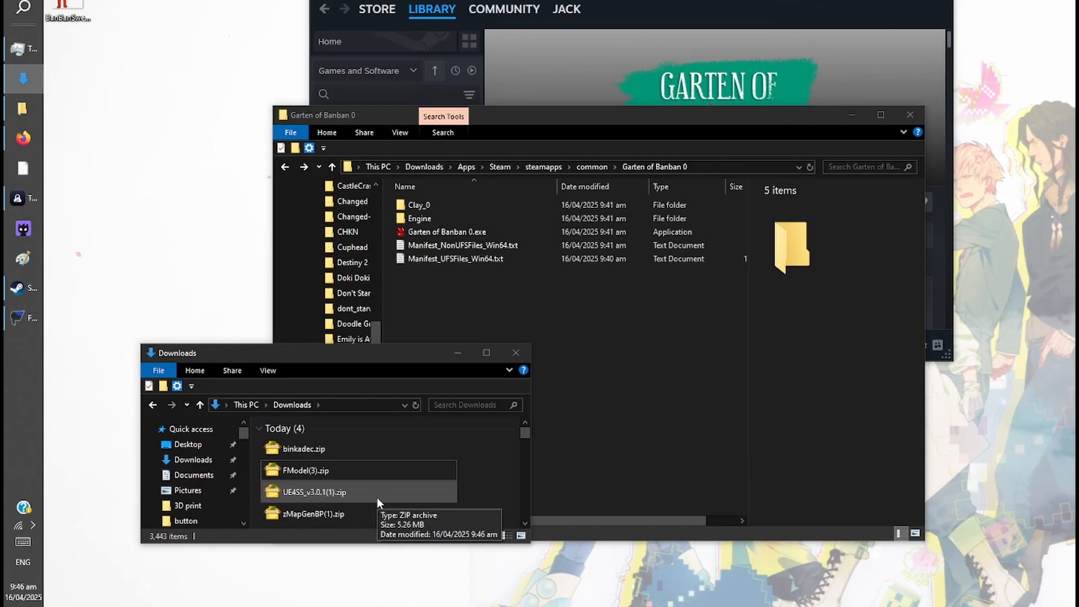
click(376, 498)
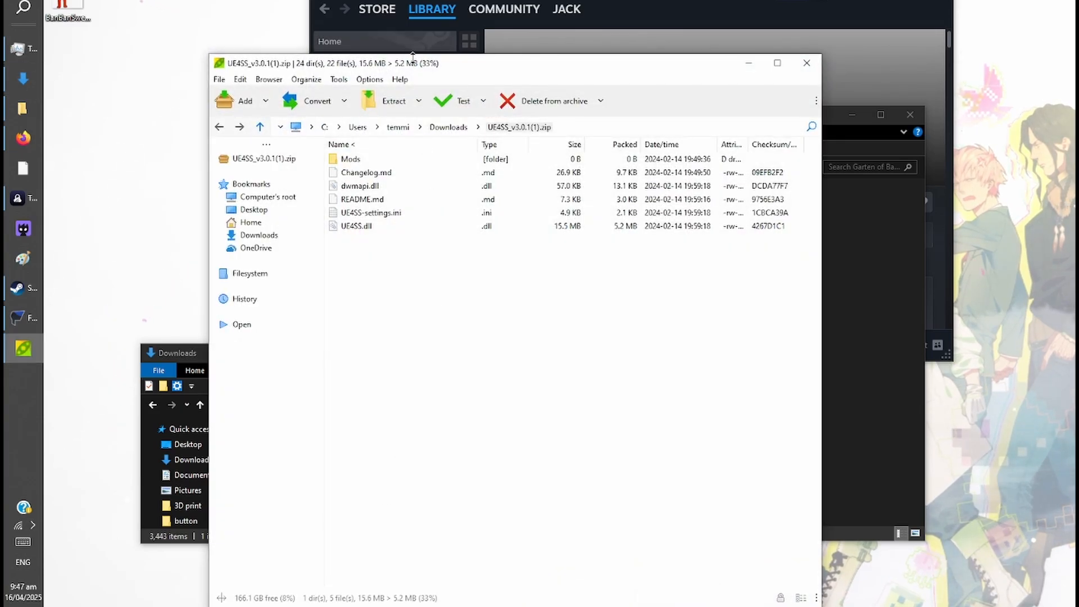
Open README.md from the UE4SS archive and read through its installation instructions
drag(431, 68, 652, 38)
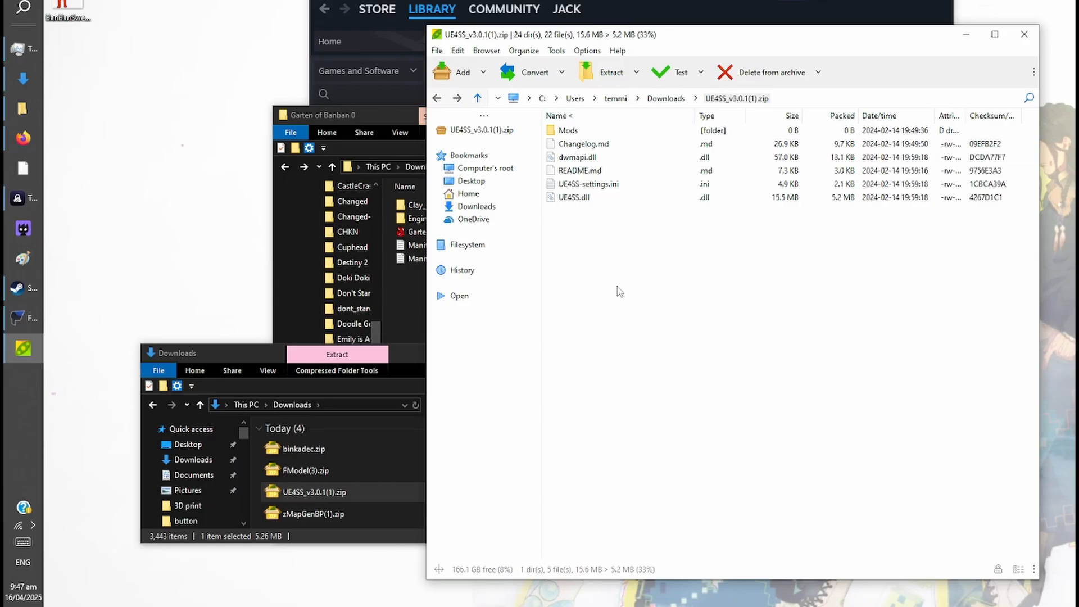
click(573, 175)
double_click(578, 171)
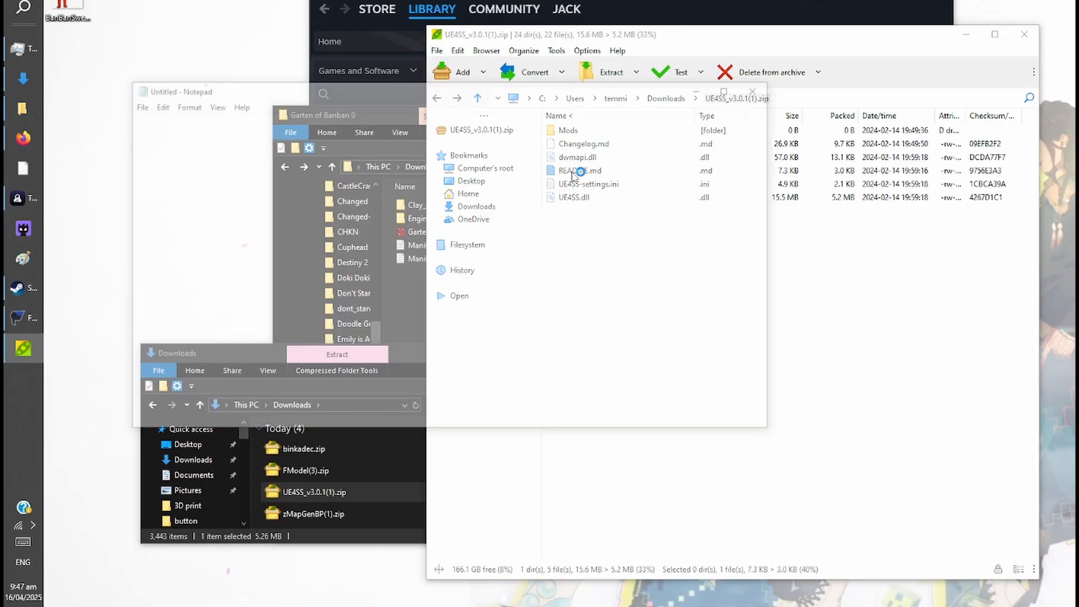
scroll(550, 232, down, 5)
scroll(550, 234, down, 3)
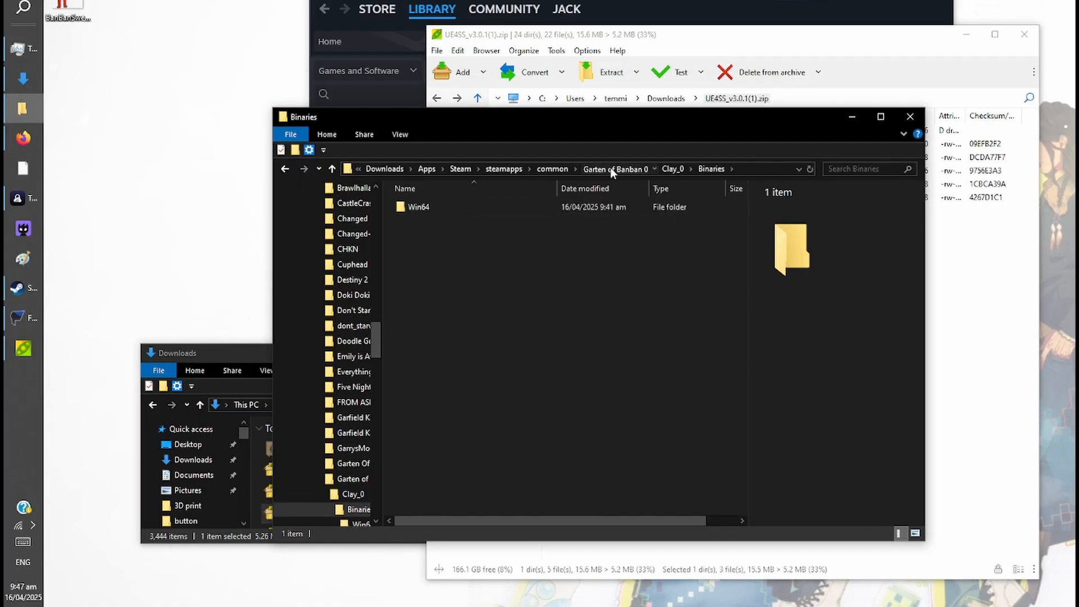
Extract Mods, dwmapi.dll, UE4SS-settings.ini and UE4SS.dll from the UE4SS archive into the game's Clay_0\Binaries\Win64 folder
click(611, 167)
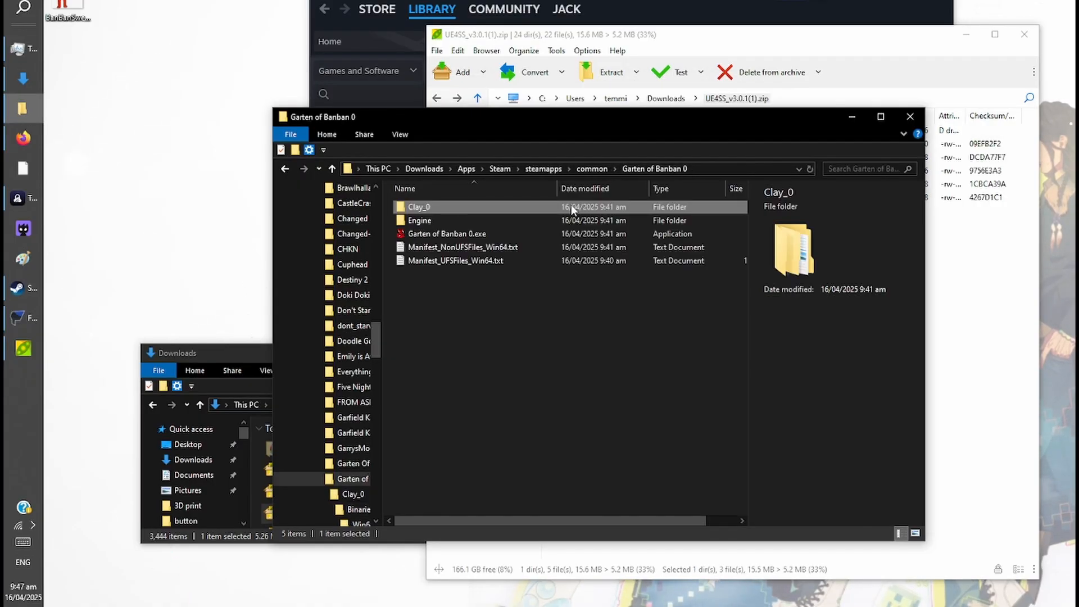
double_click(451, 211)
double_click(451, 211)
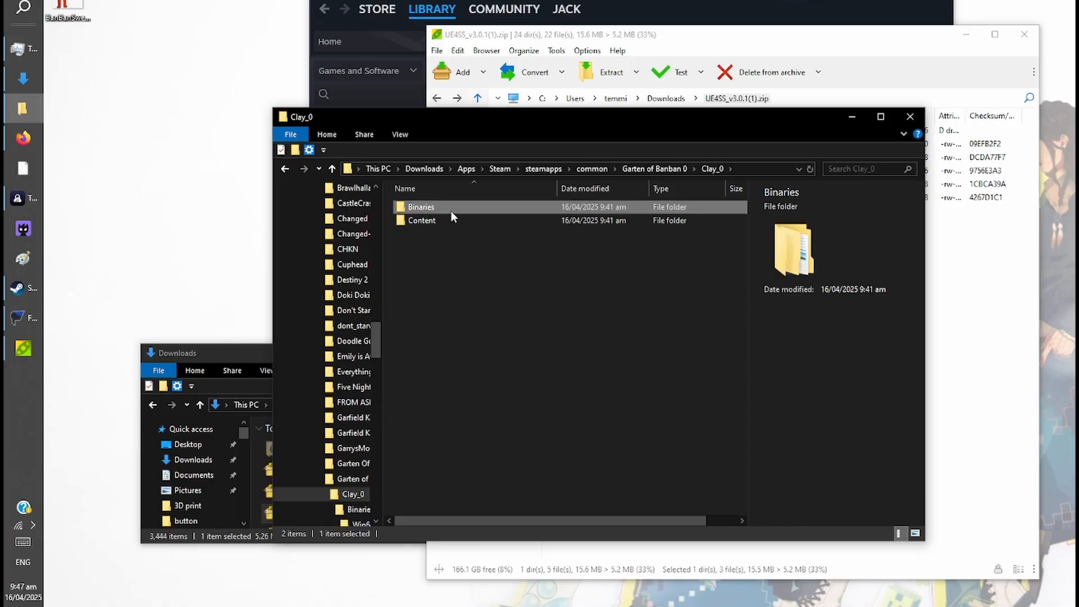
double_click(441, 207)
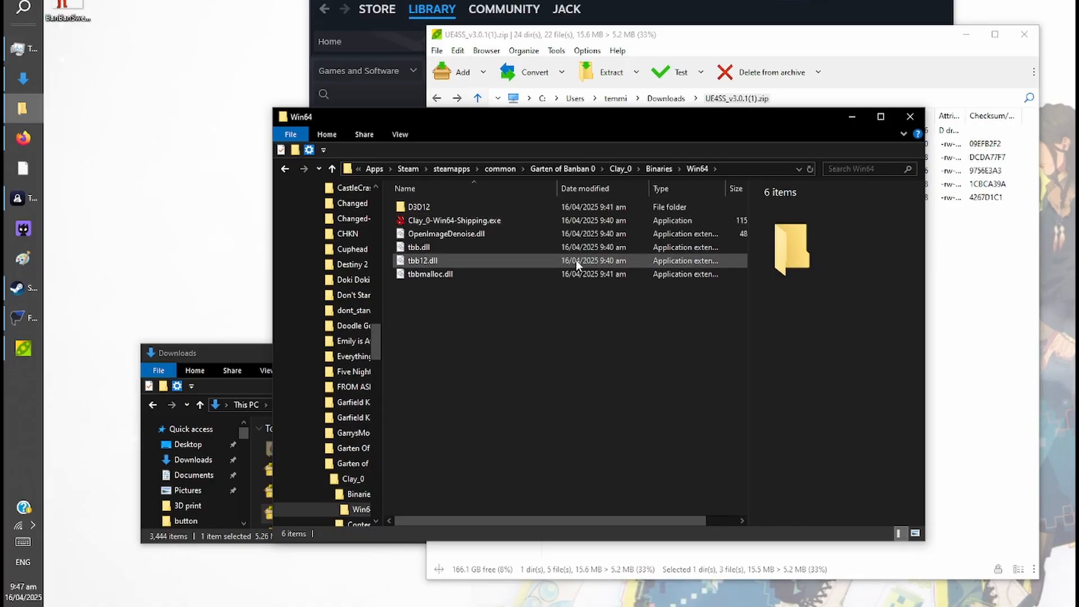
drag(532, 121, 481, 262)
click(570, 166)
drag(569, 165, 387, 467)
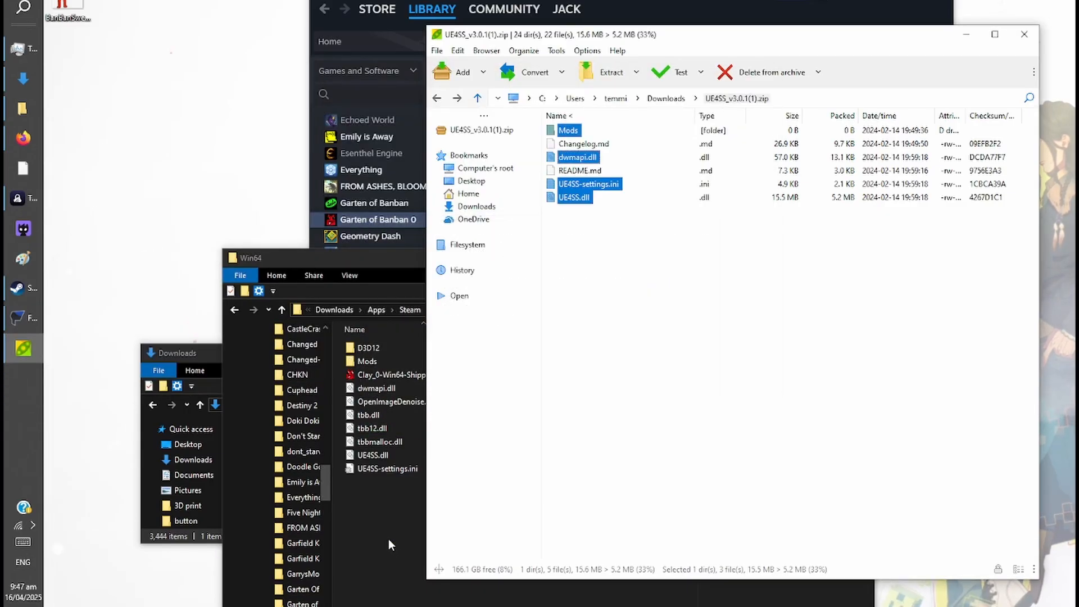
click(413, 473)
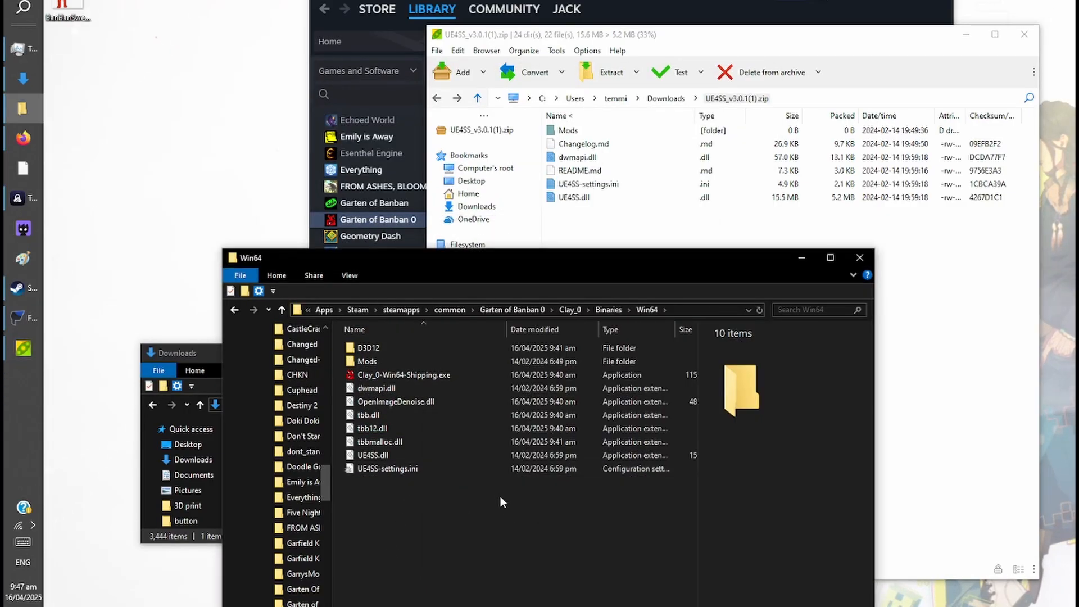
Open the Keybinds\Scripts folder inside the extracted Mods folder and select main.lua
double_click(411, 360)
click(247, 357)
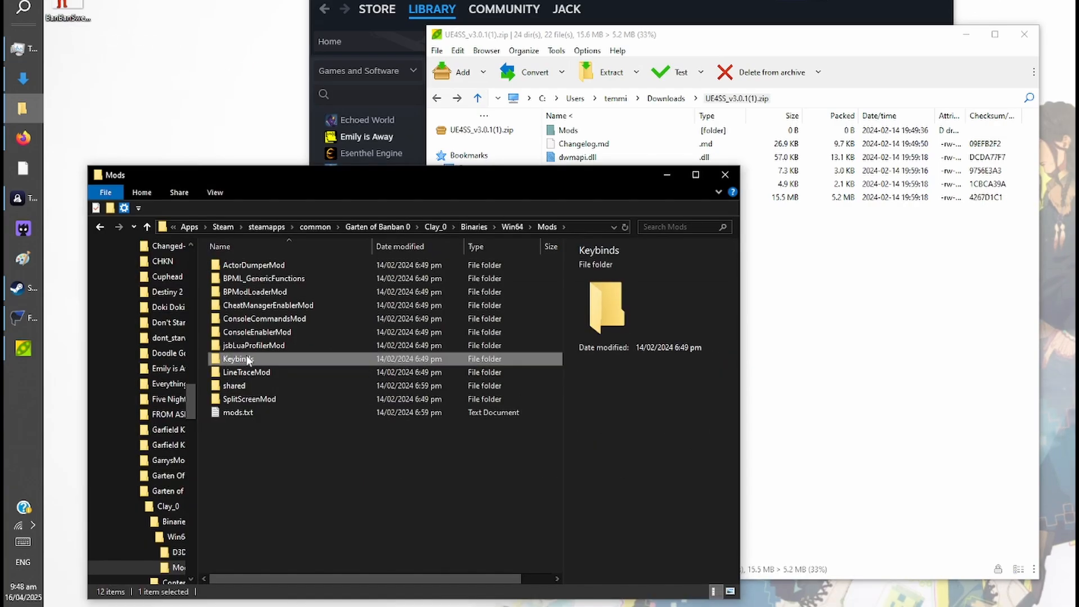
double_click(247, 359)
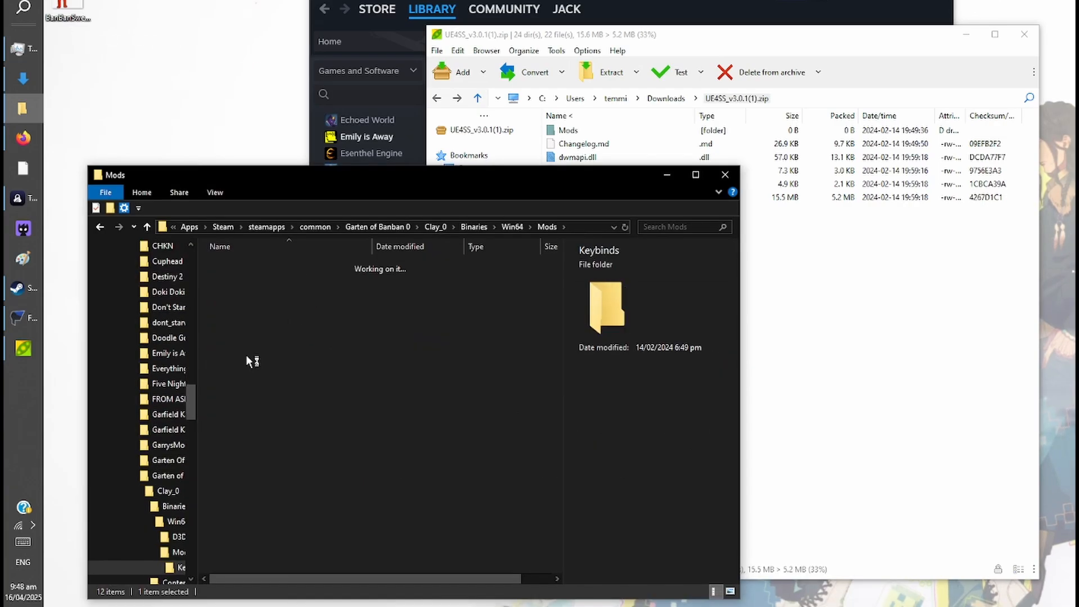
click(244, 264)
double_click(244, 263)
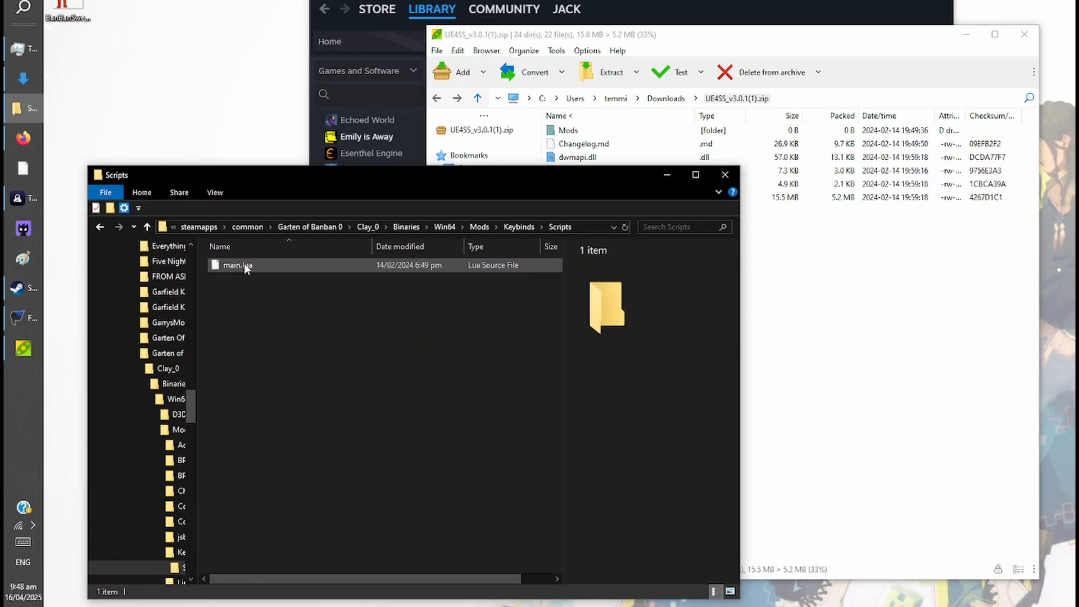
click(266, 270)
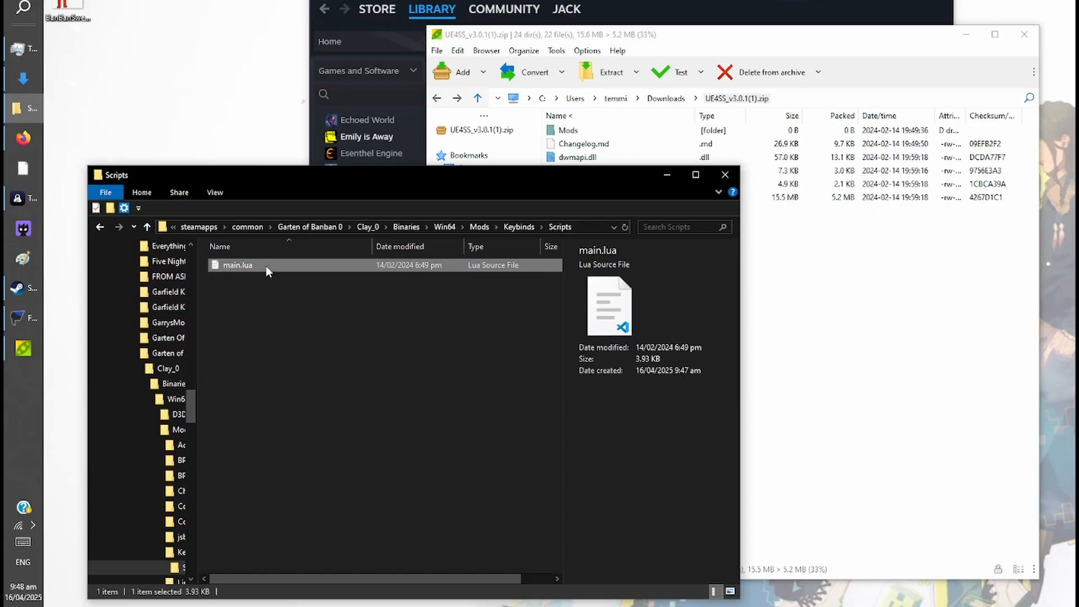
right_click(265, 269)
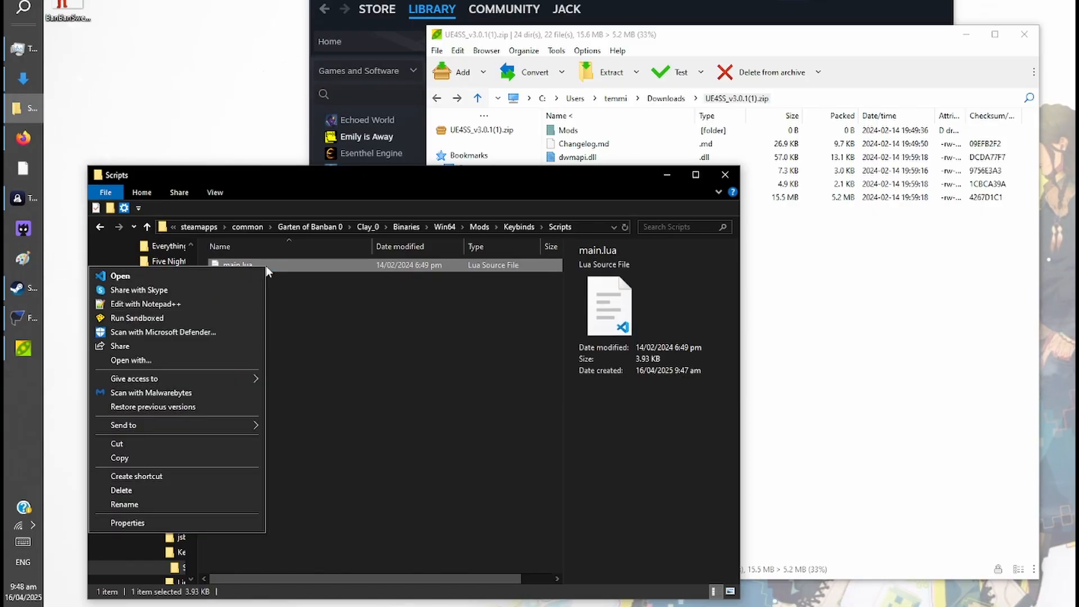
click(281, 267)
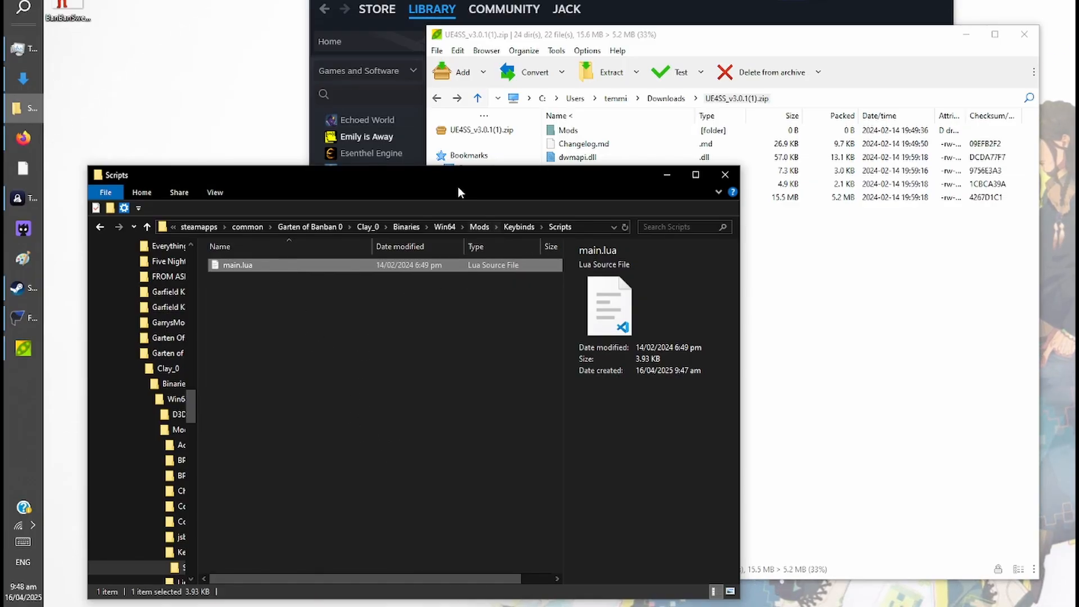
Open main.lua in Visual Studio Code, edit the DumpUSMAP key binding and save the file
drag(453, 173, 621, 120)
drag(814, 118, 848, 144)
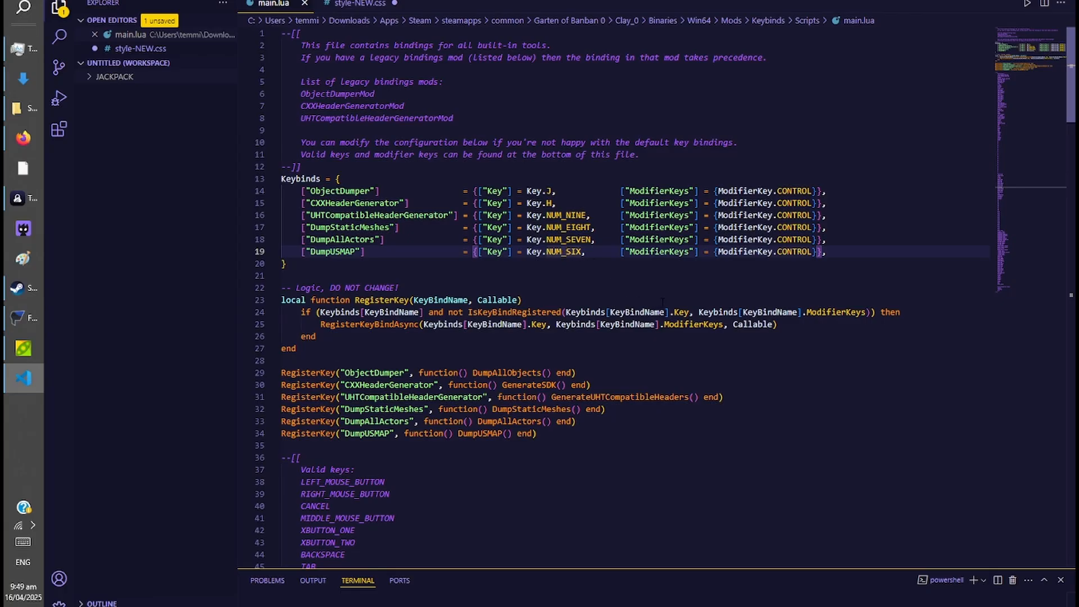
key(BackSpace)
key(BackSpace)
key(BackSpace)
key(BackSpace)
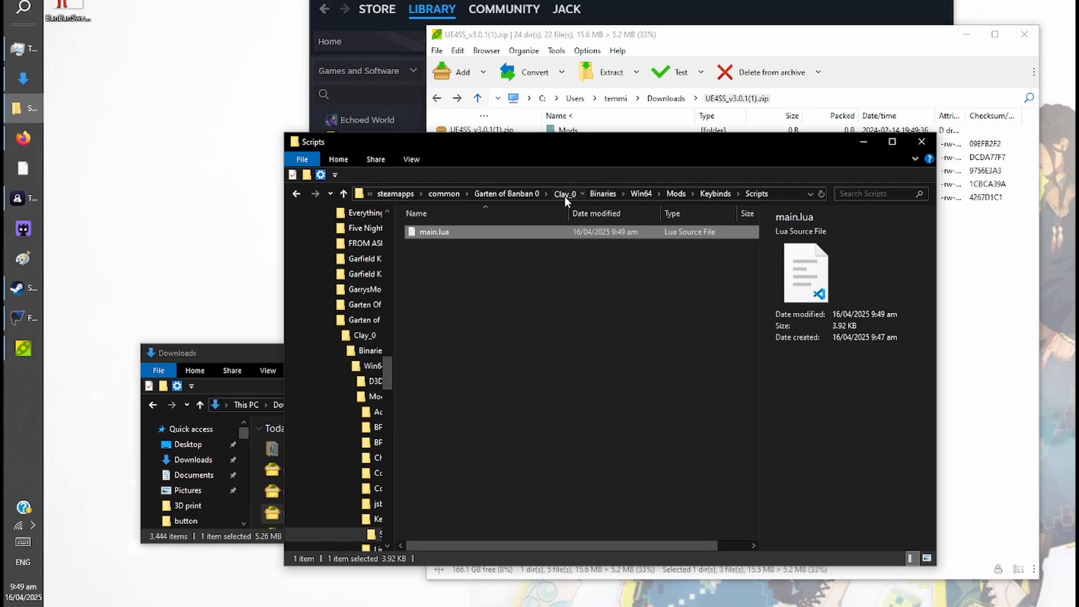
Extract the MapGen folder from the Content folder of zMapGenBP(1).zip into the game's Clay_0\Content folder
click(564, 195)
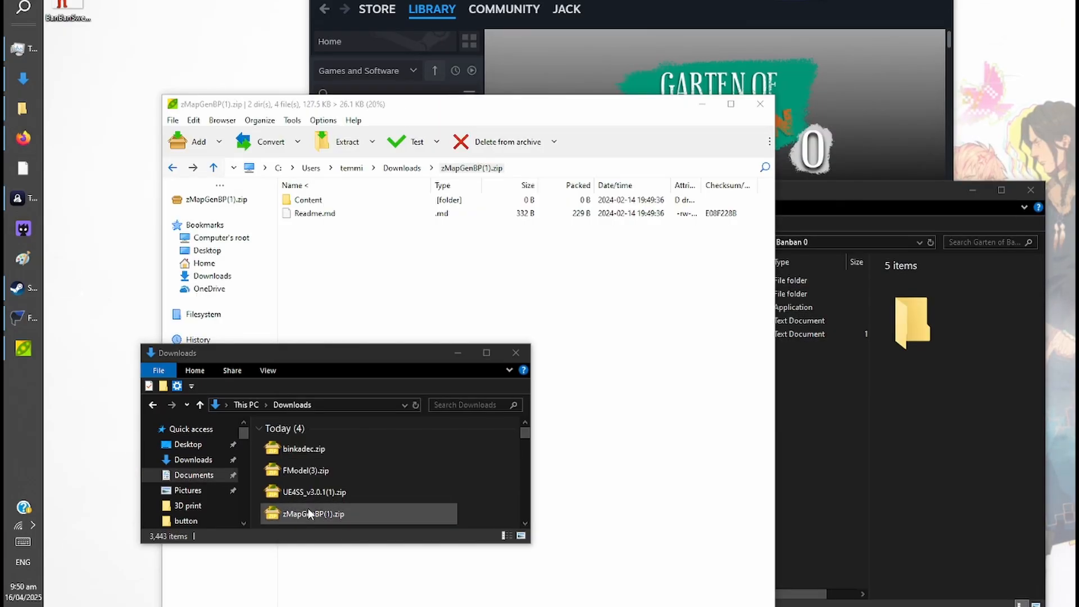
click(459, 352)
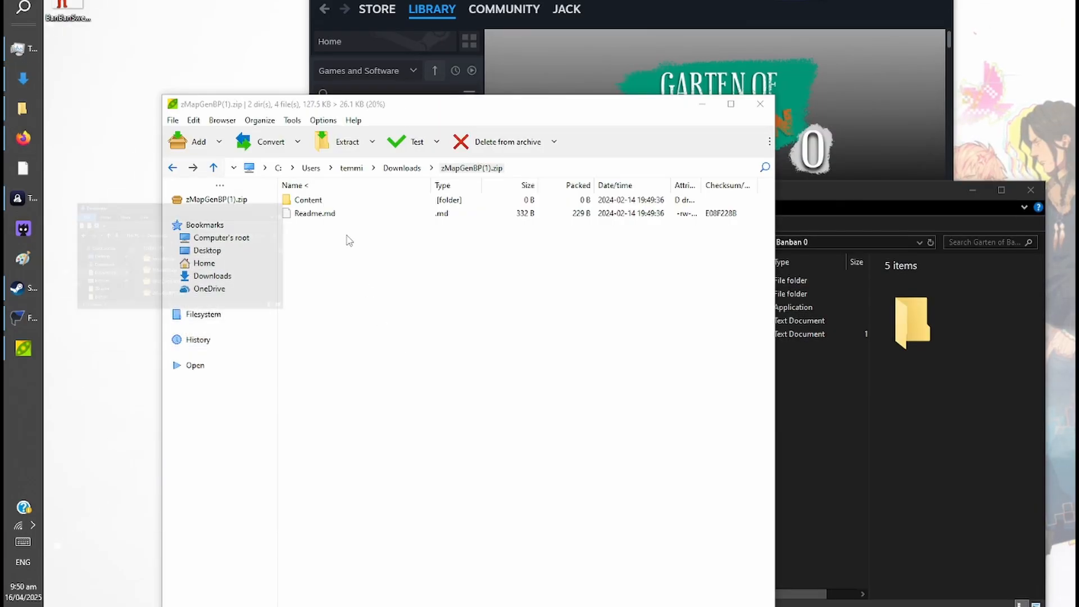
double_click(305, 201)
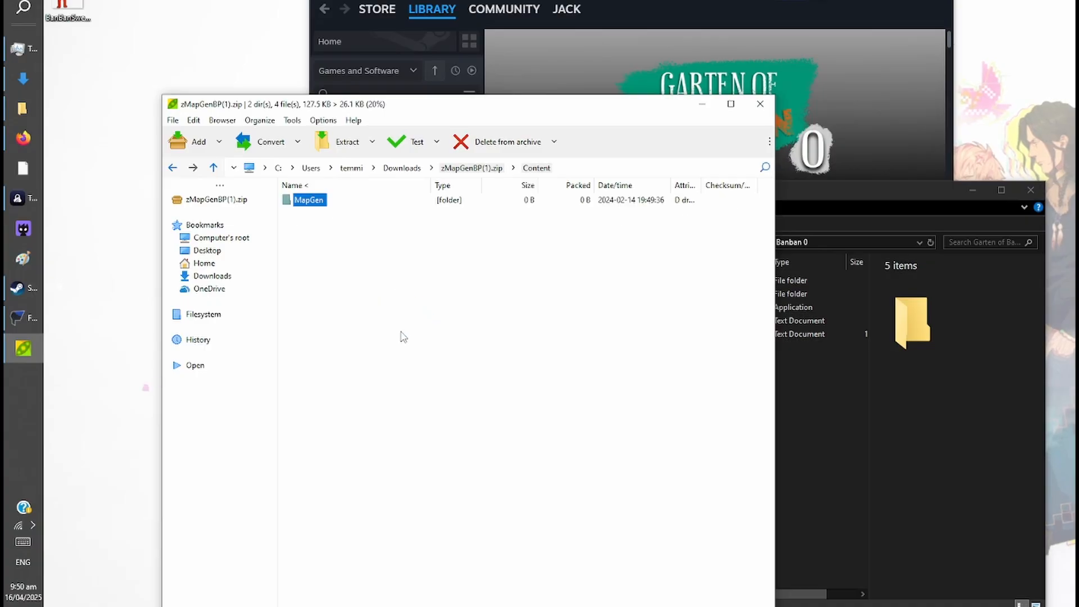
click(298, 206)
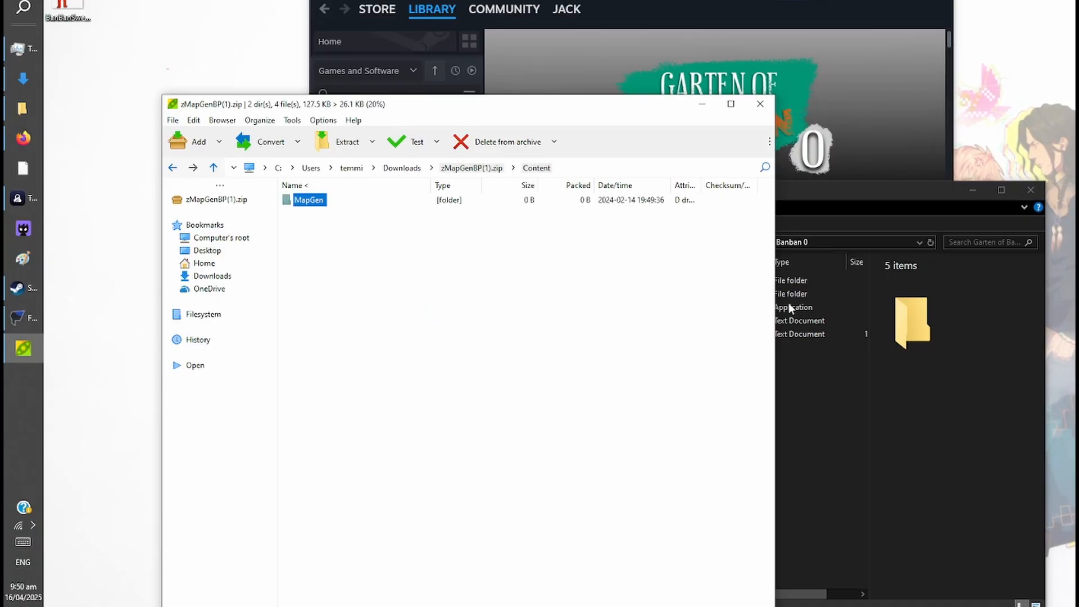
click(922, 339)
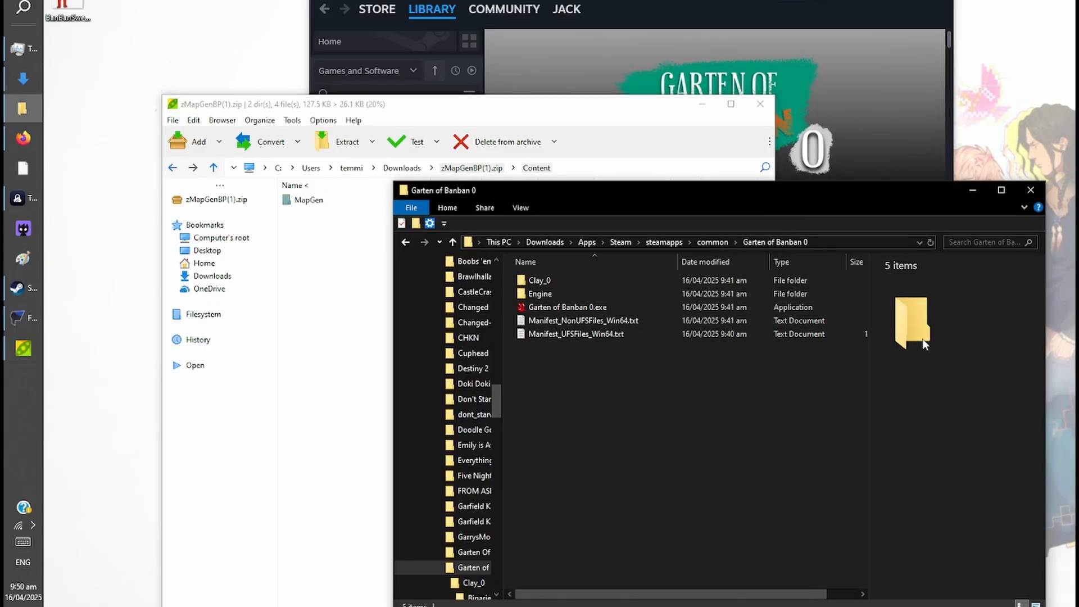
double_click(548, 281)
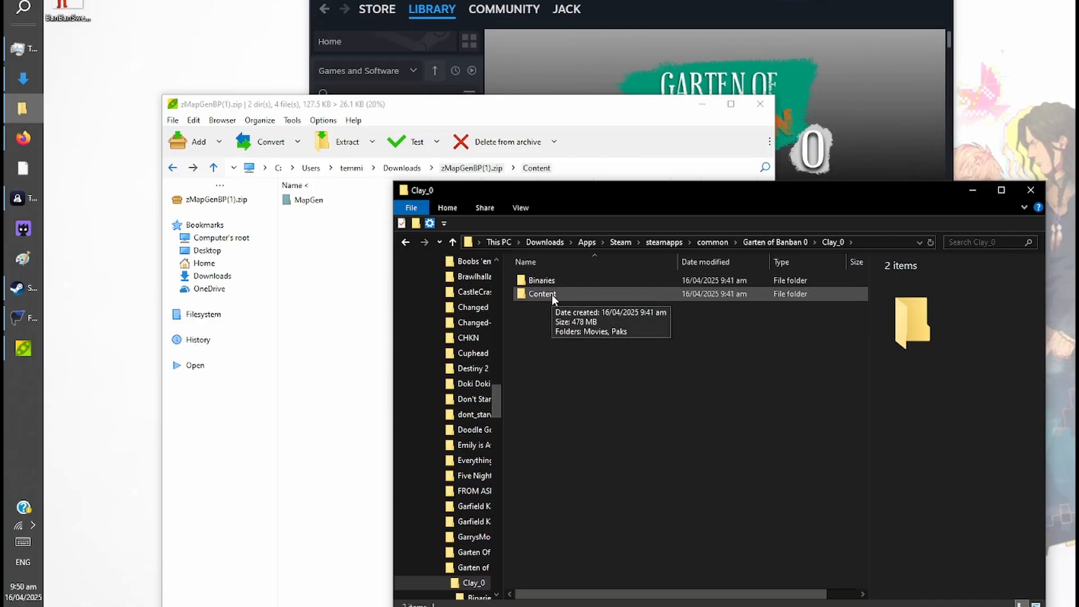
double_click(552, 295)
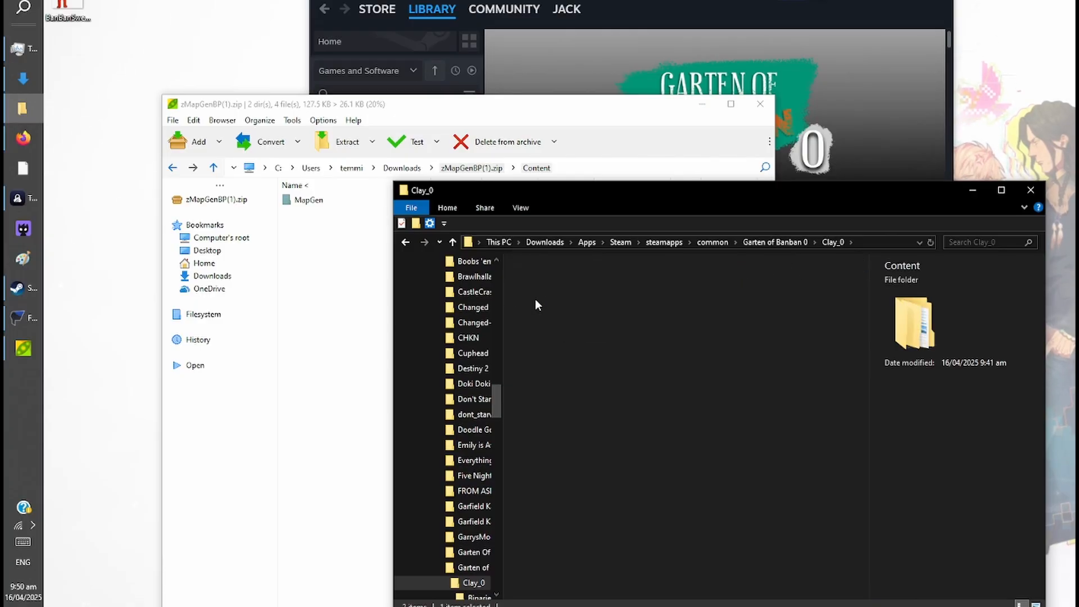
click(292, 203)
key(F2)
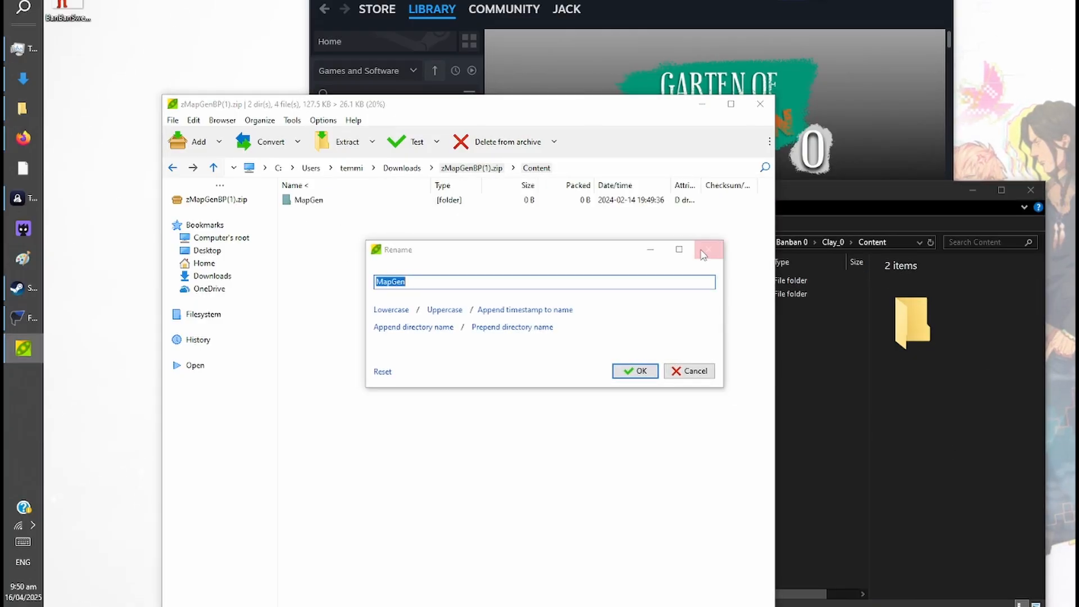
click(702, 254)
Move MapGen out of the nested Content folder into Clay_0\Content, delete the emptied nested folder and open MapGen
double_click(541, 281)
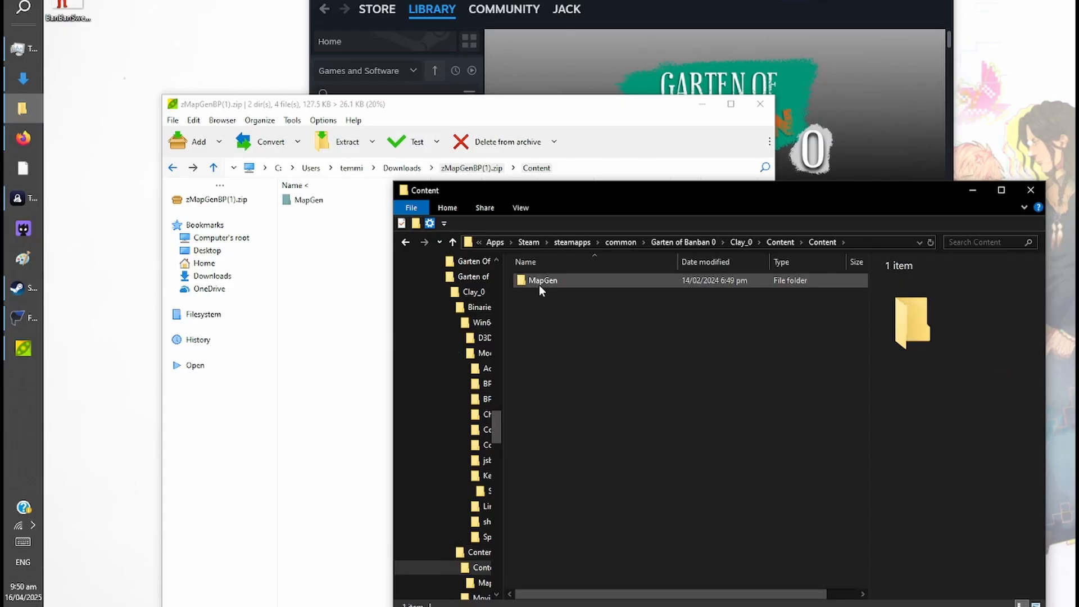
drag(538, 285, 781, 240)
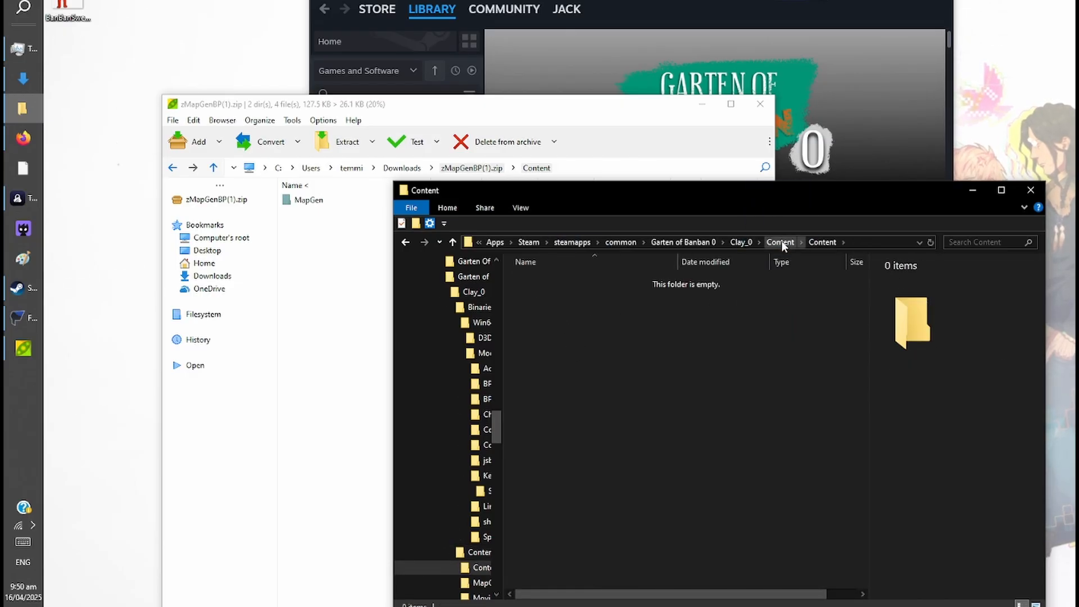
click(768, 243)
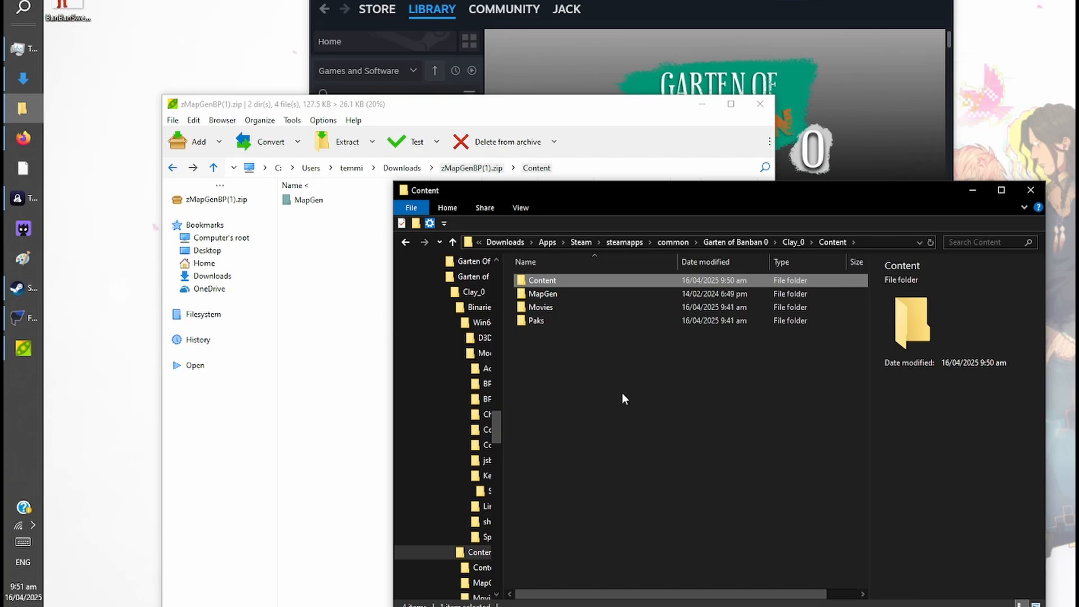
key(Delete)
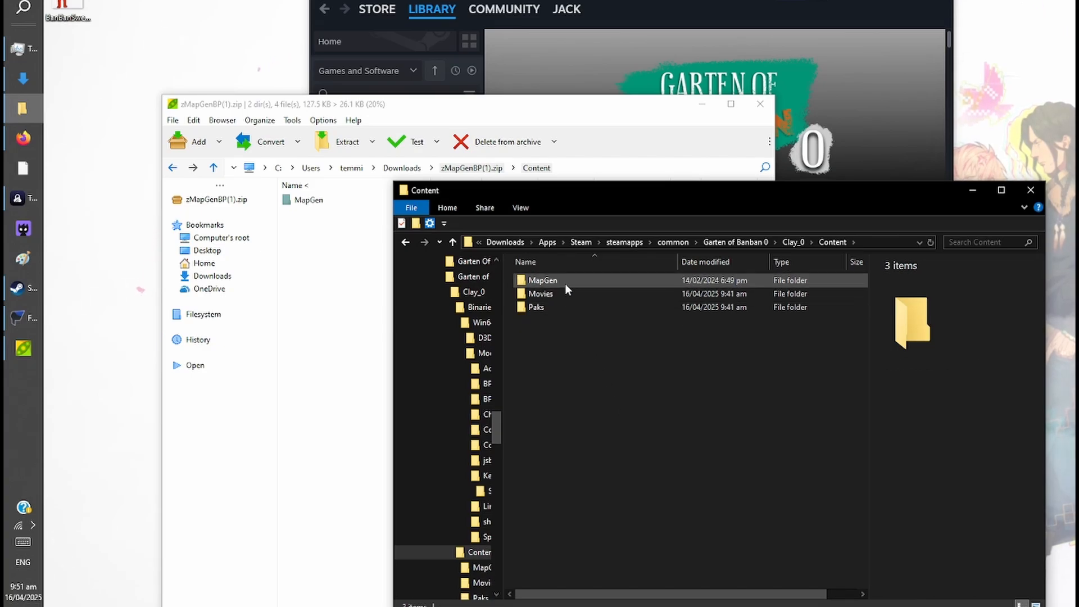
double_click(566, 285)
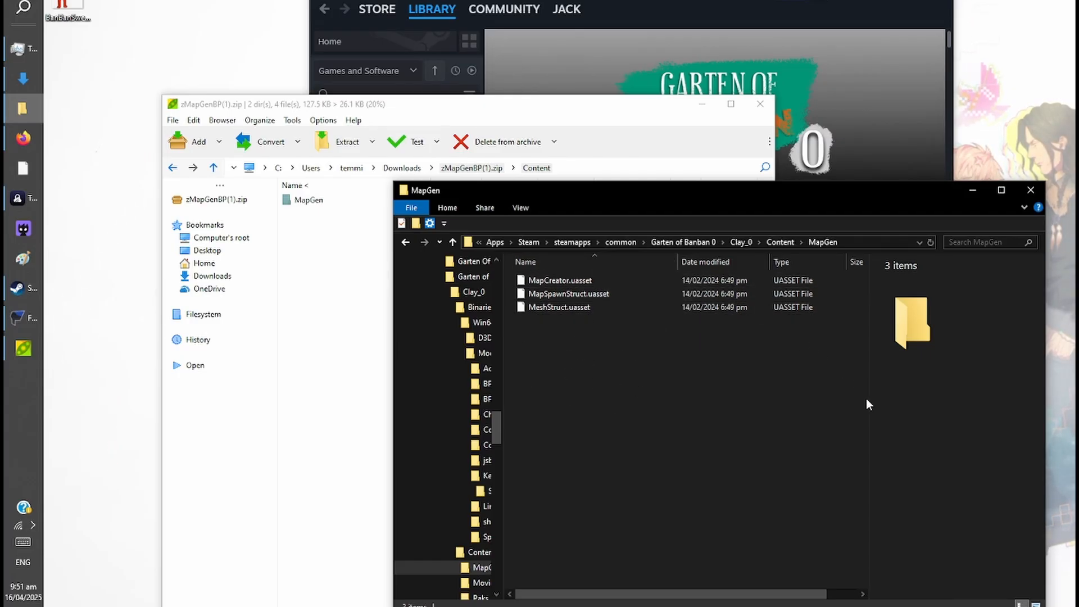
Return to the Garten of Banban 0 folder and launch the game in a window
click(742, 240)
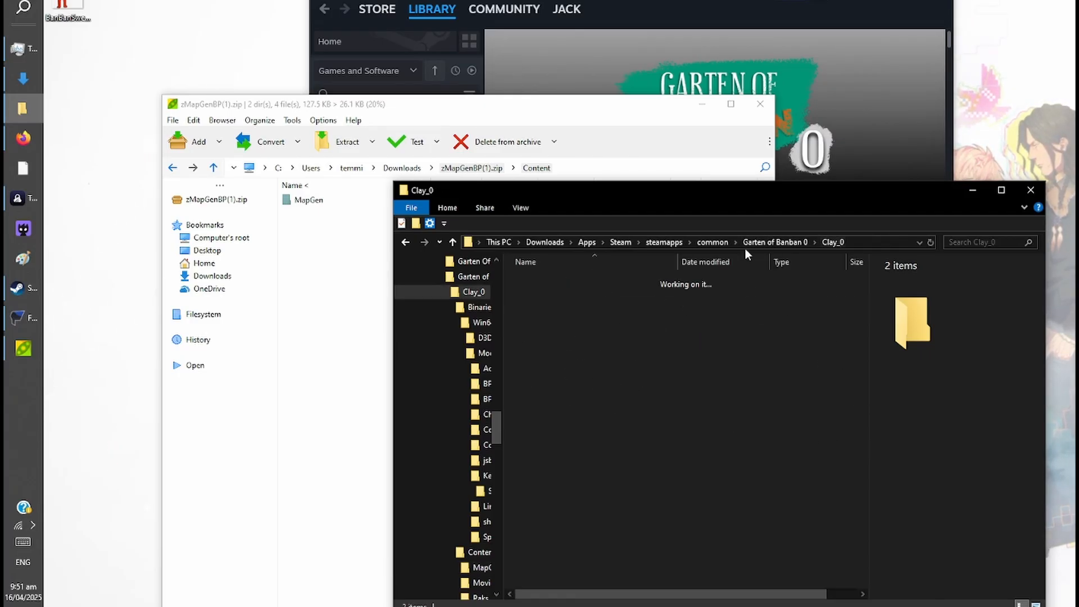
click(768, 242)
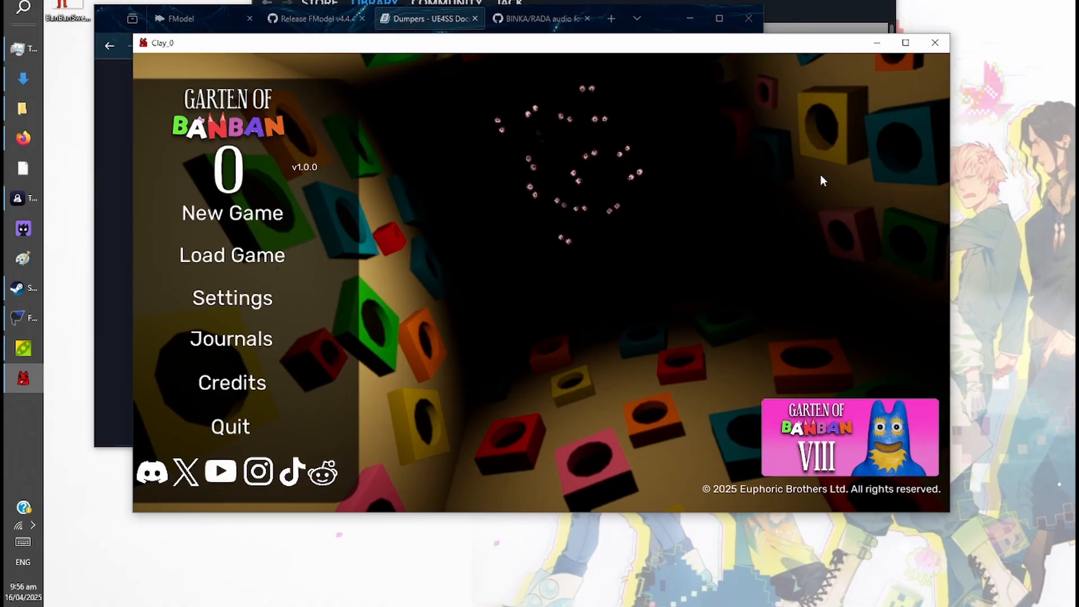
drag(752, 52, 741, 64)
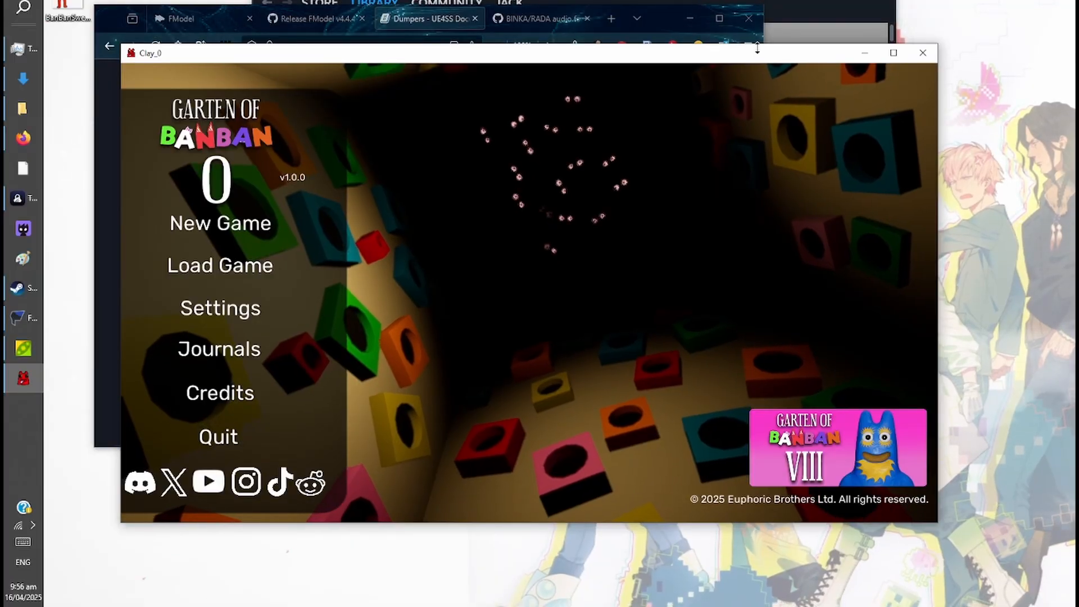
drag(763, 57, 779, 67)
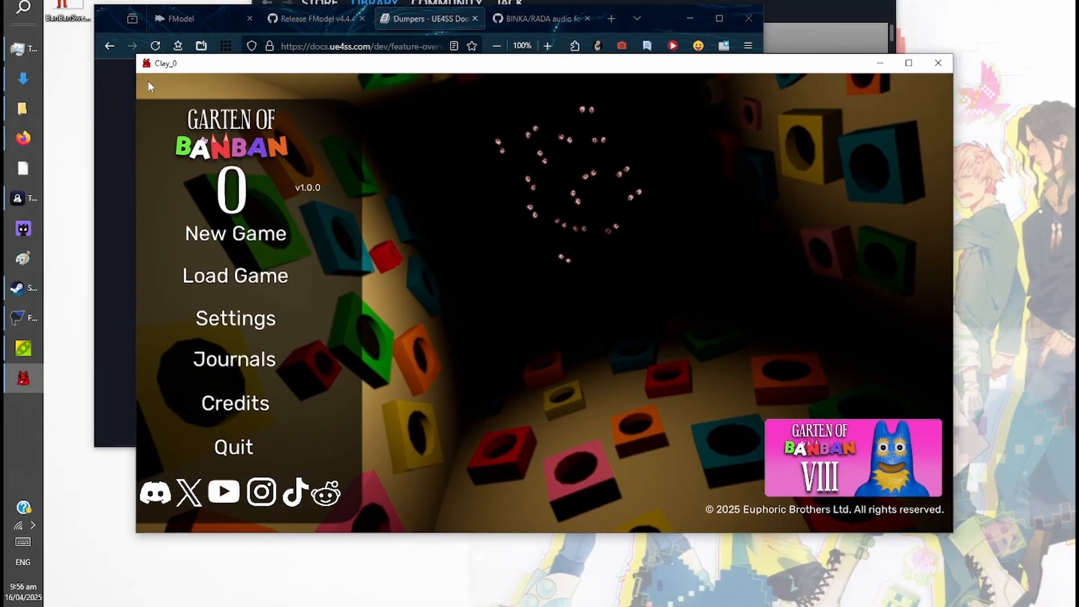
Switch to File Explorer, search the Clay_0 folder for .usmap and open the file location of Mappings.usmap
click(26, 111)
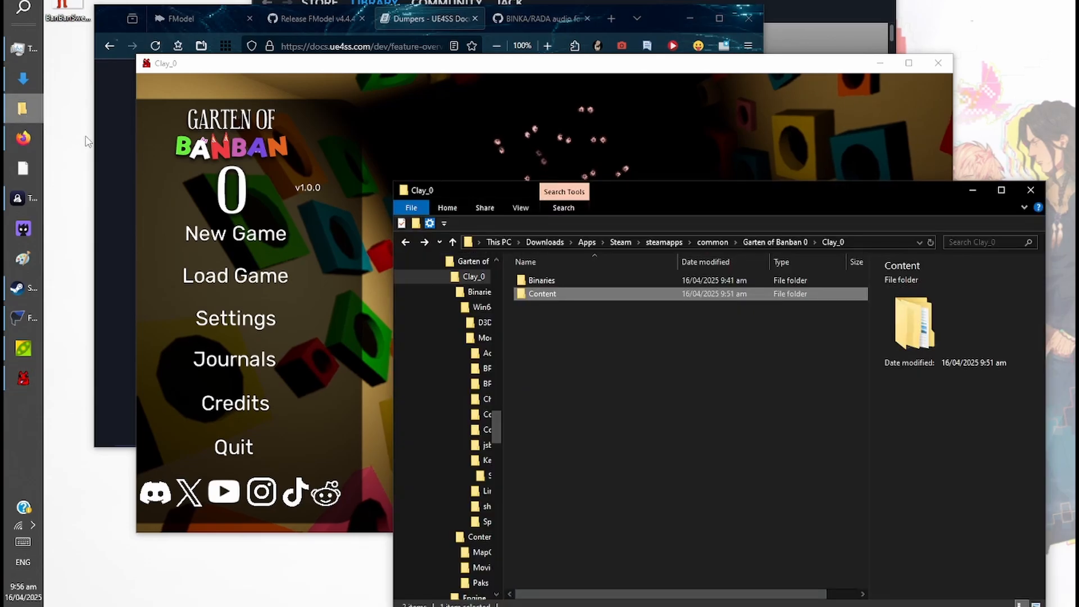
click(948, 241)
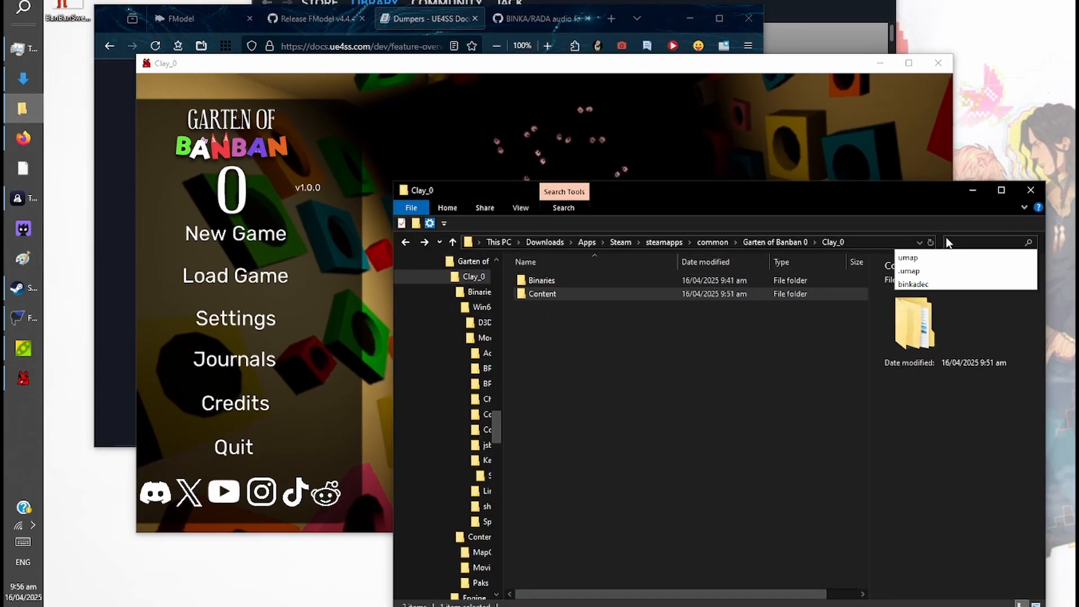
text(.usmap)
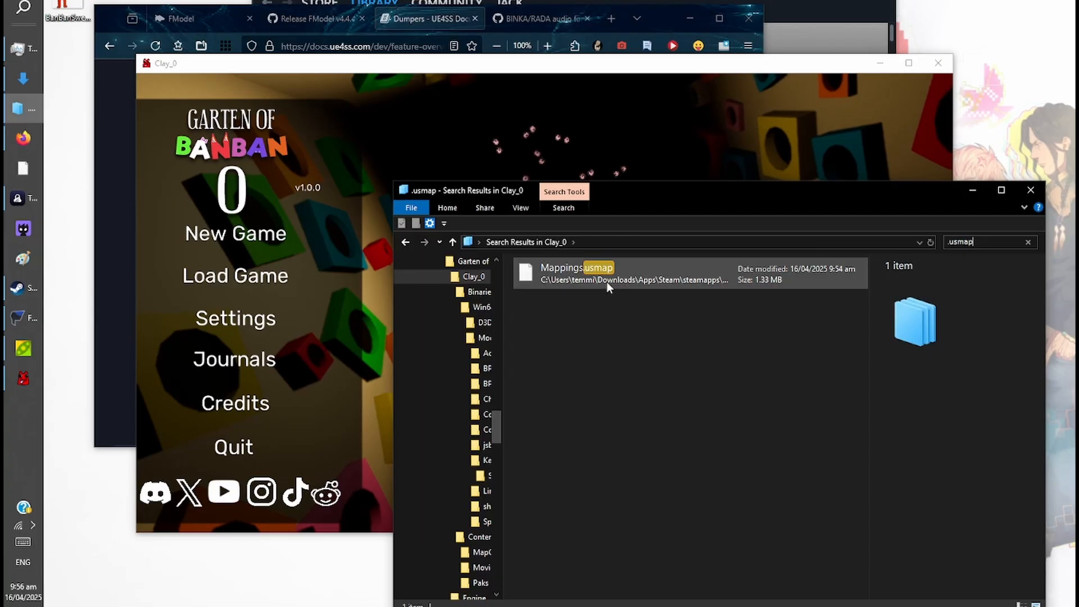
click(607, 281)
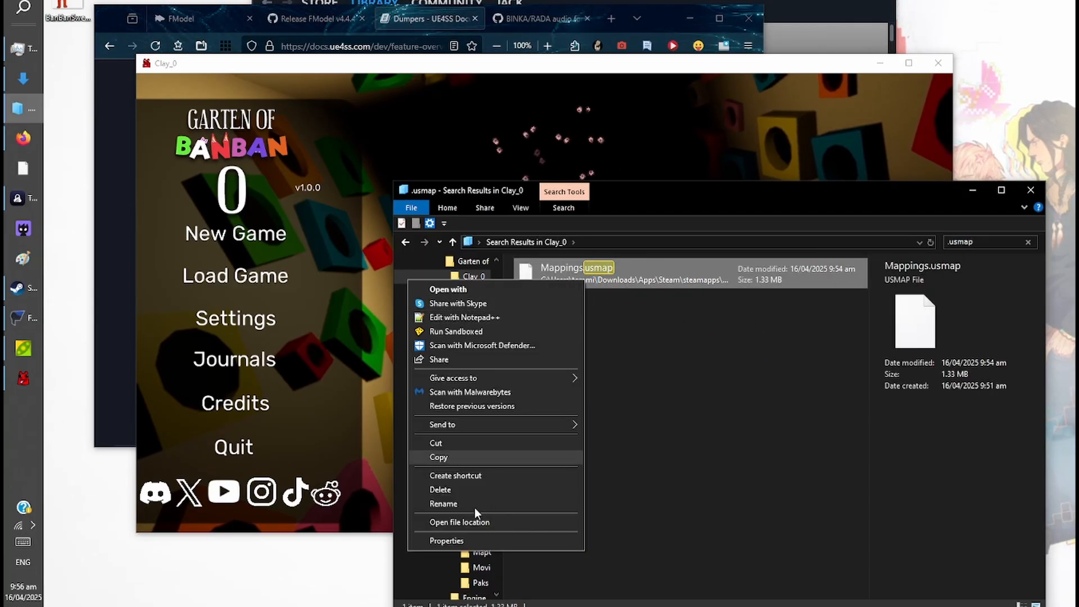
click(511, 524)
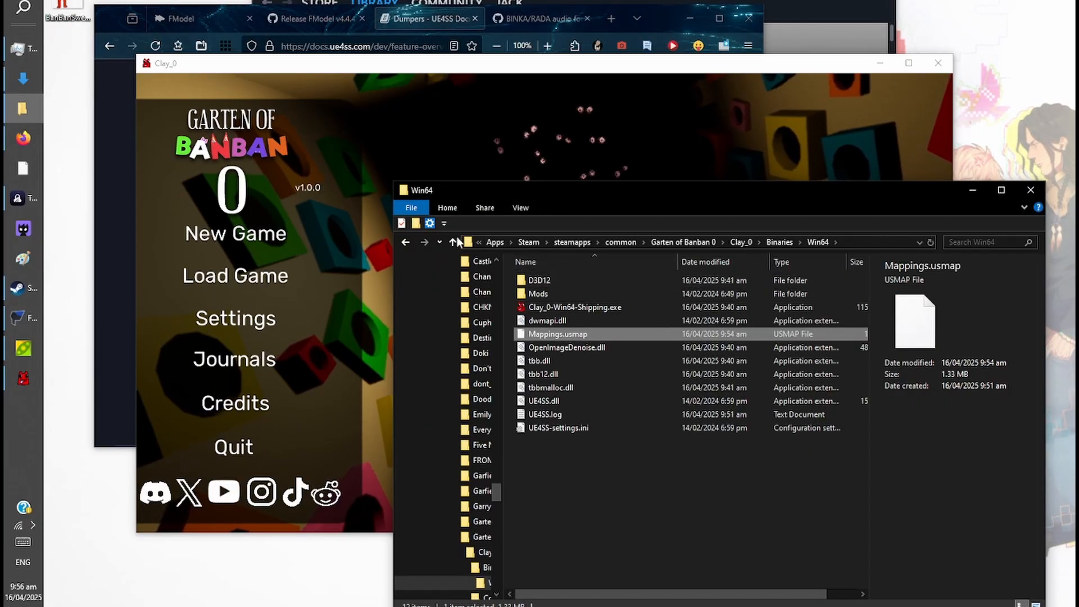
Copy the Win64 folder path, enable Local Mapping File in FModel's settings and enter that path as the mapping file path
click(475, 243)
key(ctrl+c)
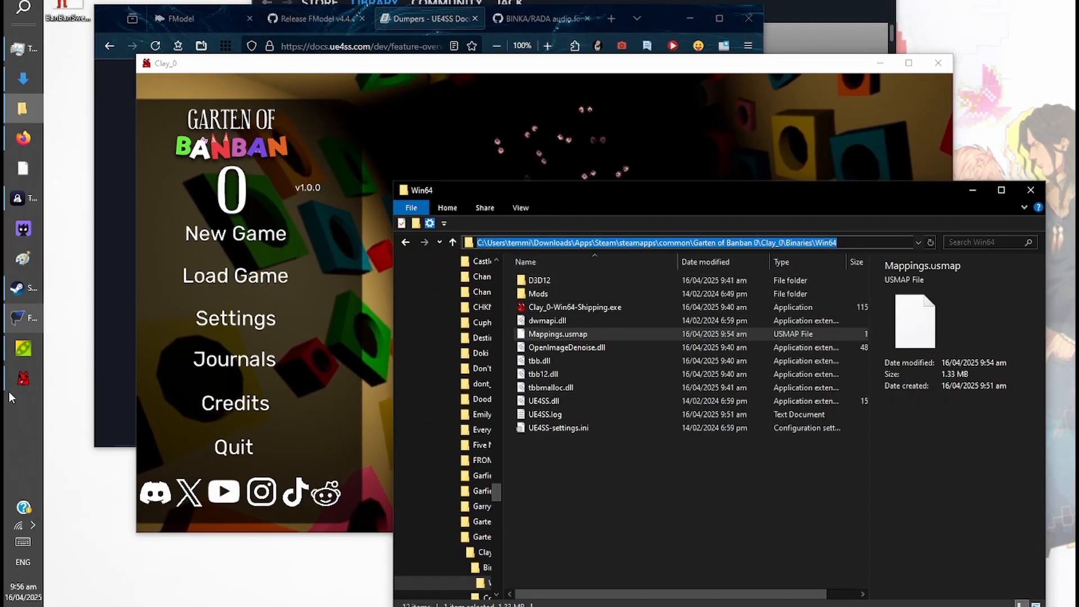
click(26, 321)
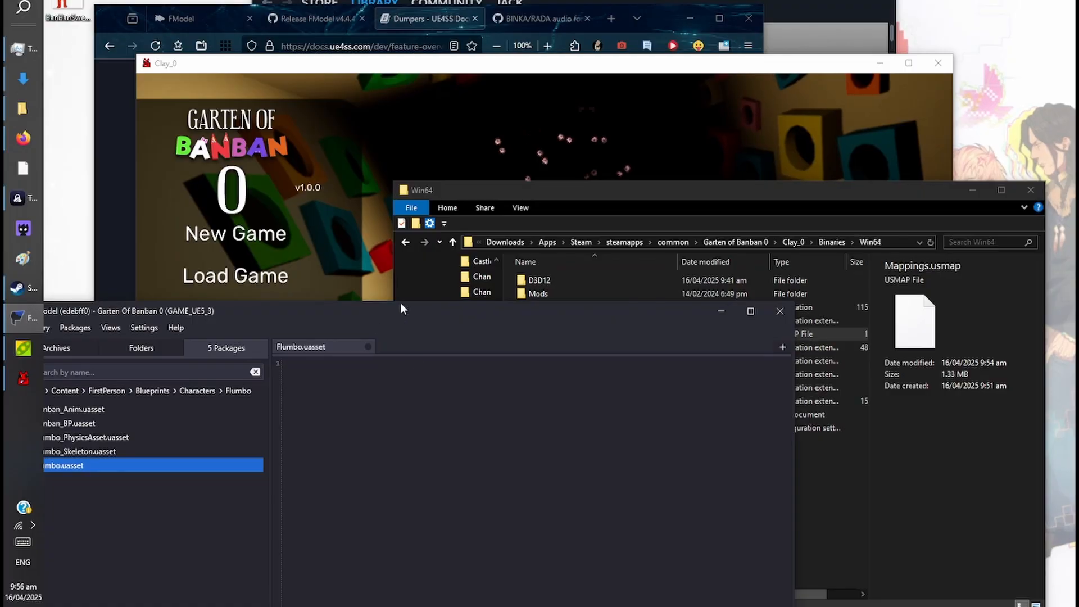
drag(402, 308, 545, 163)
click(315, 170)
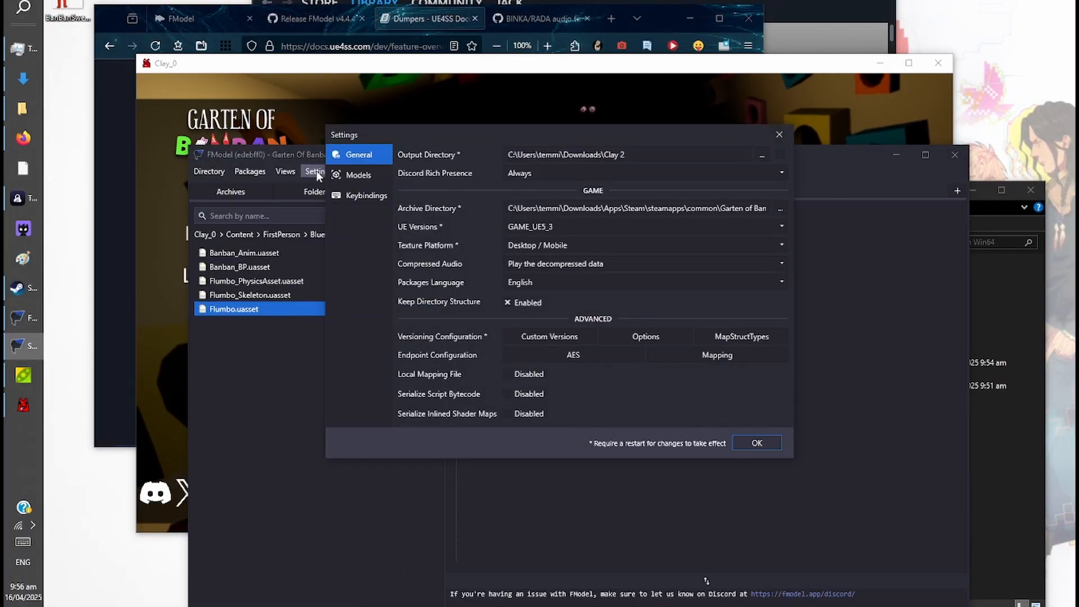
click(507, 374)
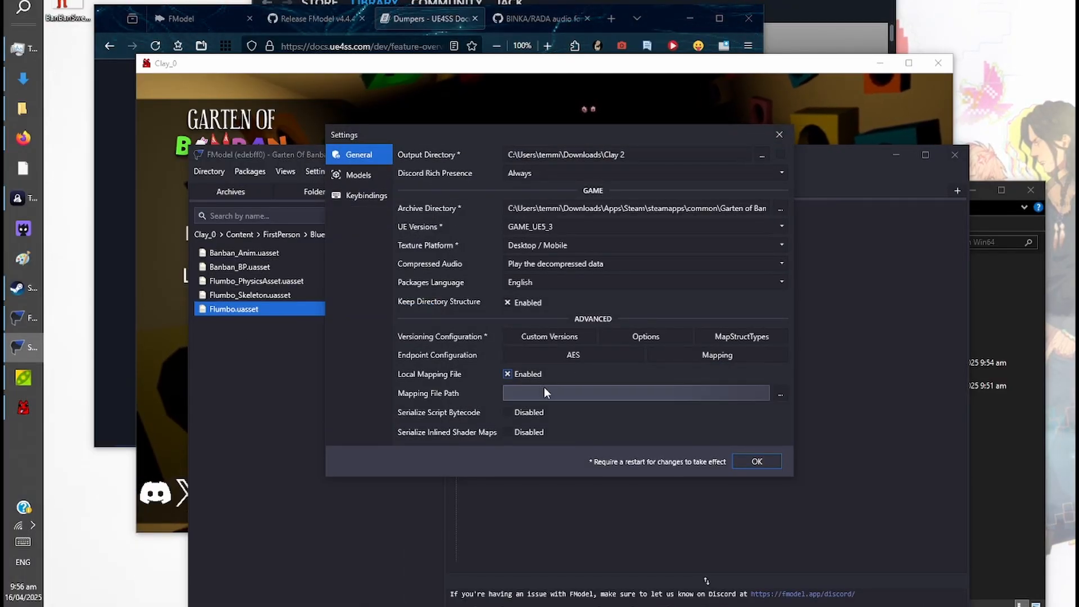
click(544, 393)
key(ctrl+v)
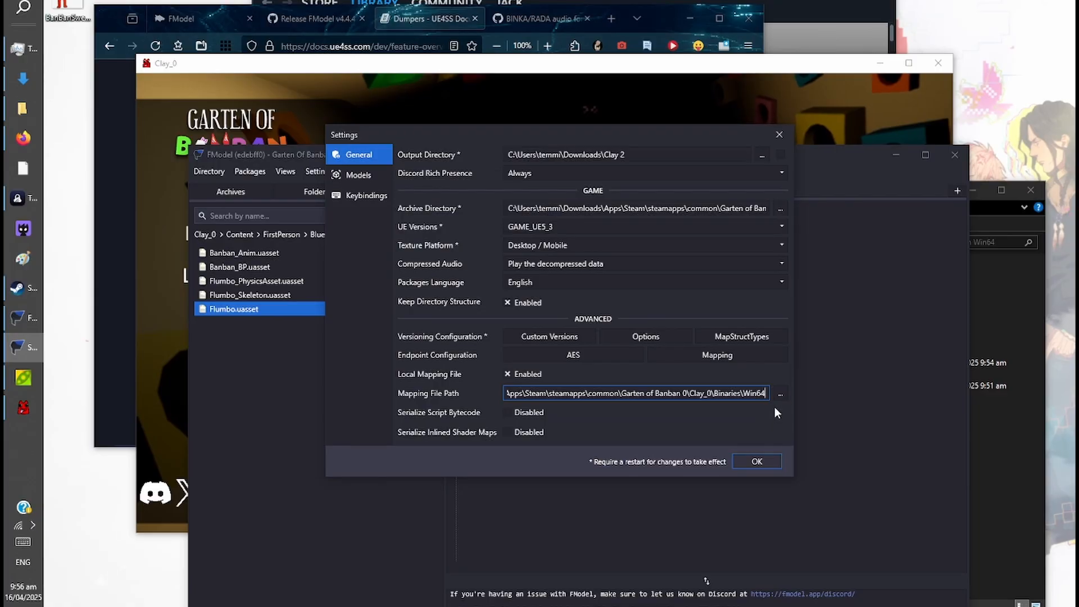
Choose Mappings.usmap from the game's Clay_0\Binaries\Win64 folder as the mapping file and confirm the settings
click(780, 394)
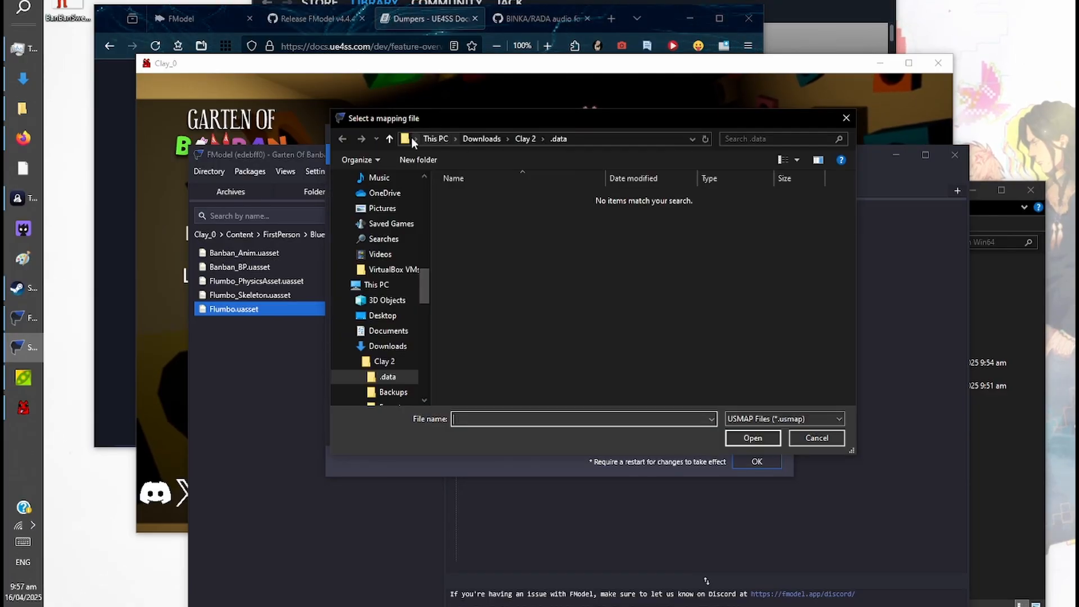
click(412, 138)
key(ctrl+v)
click(749, 282)
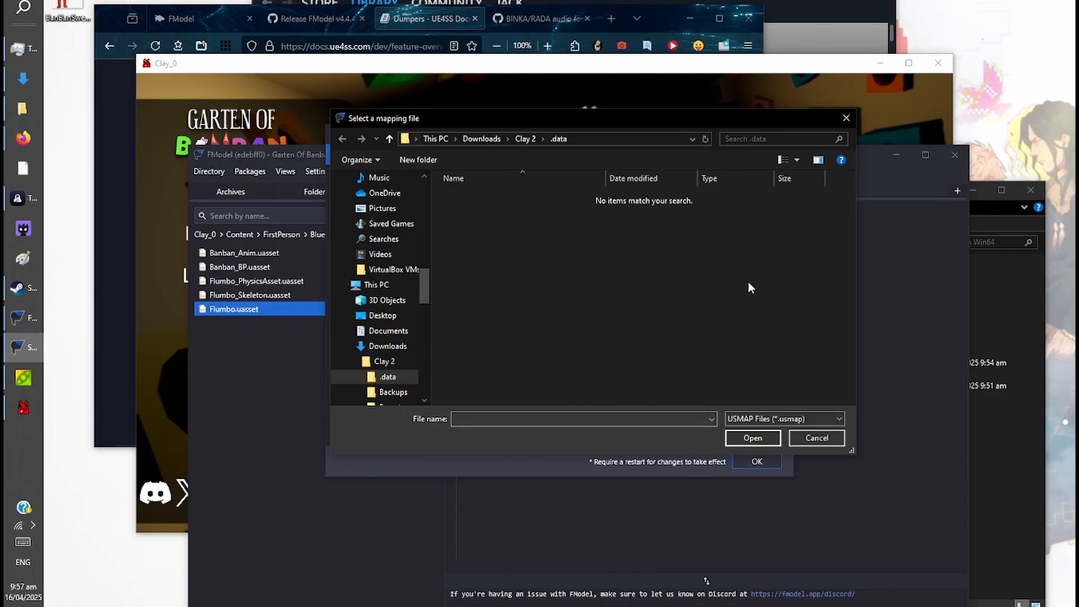
click(595, 139)
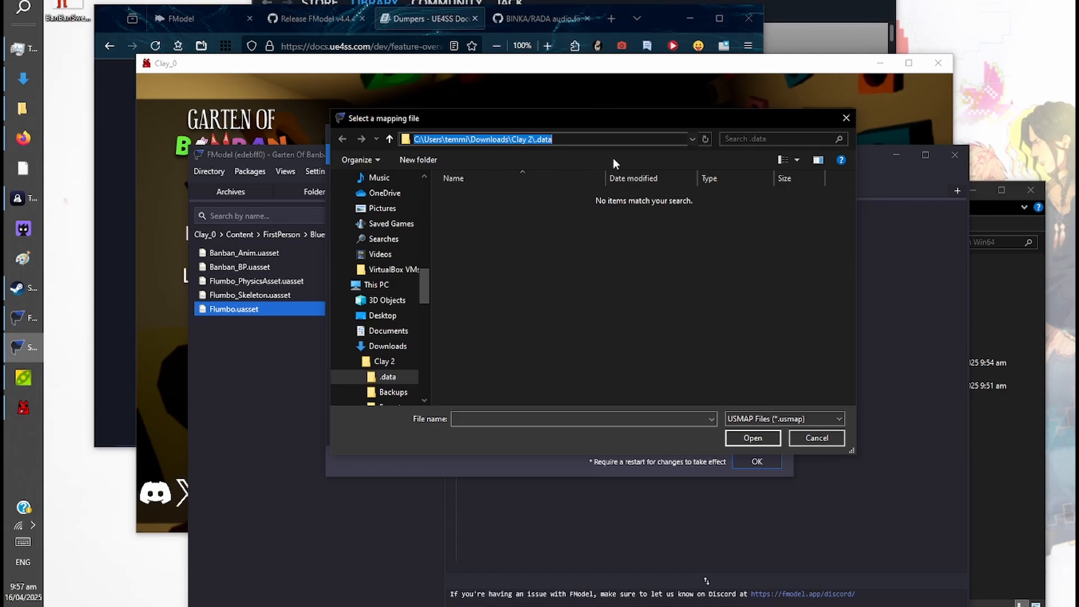
key(ctrl+v)
key(Return)
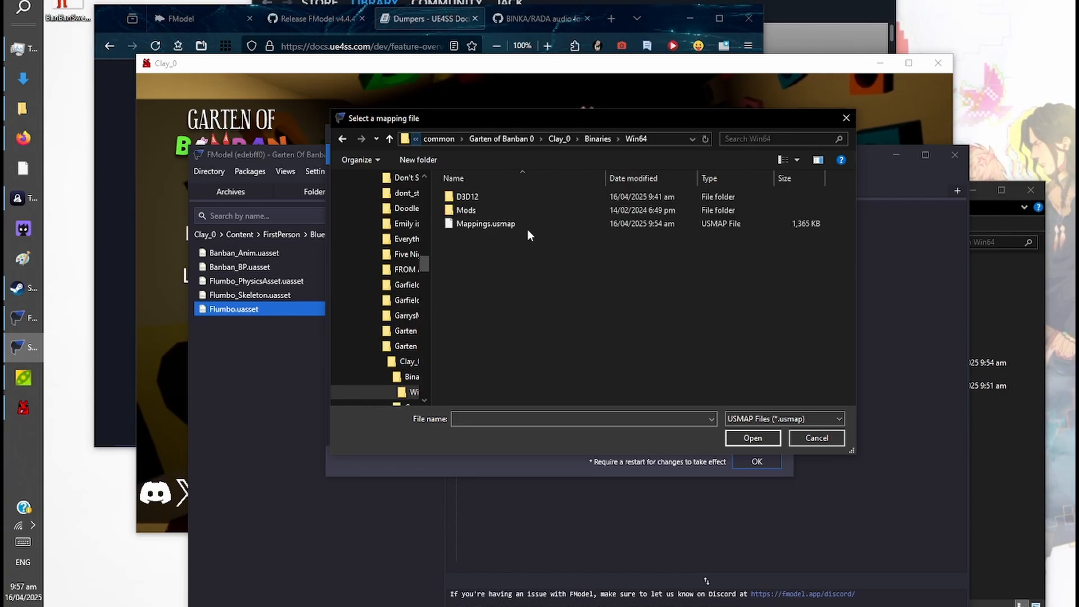
click(474, 227)
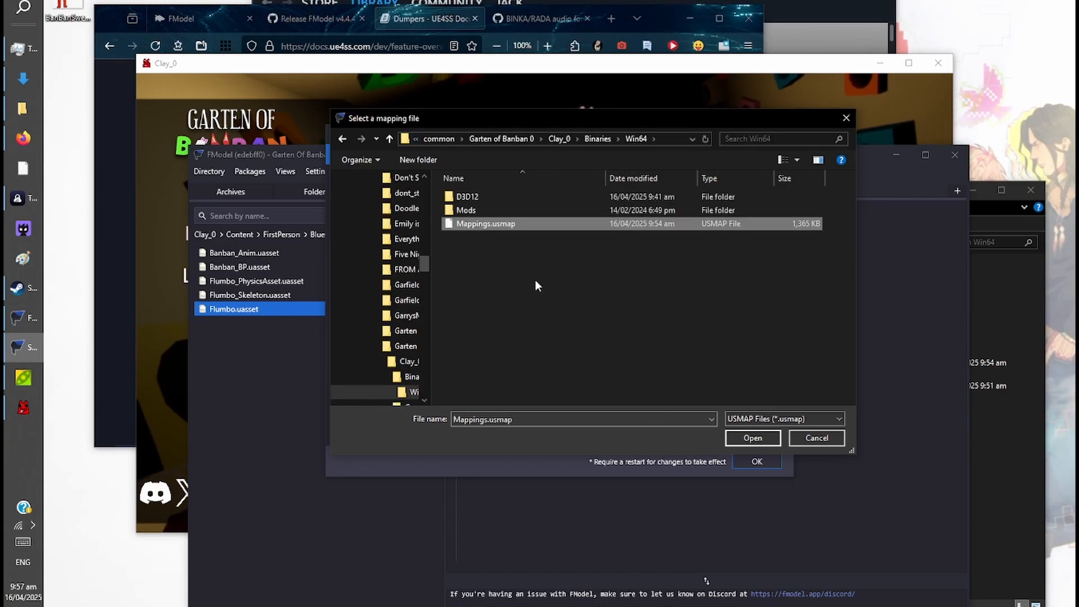
click(753, 439)
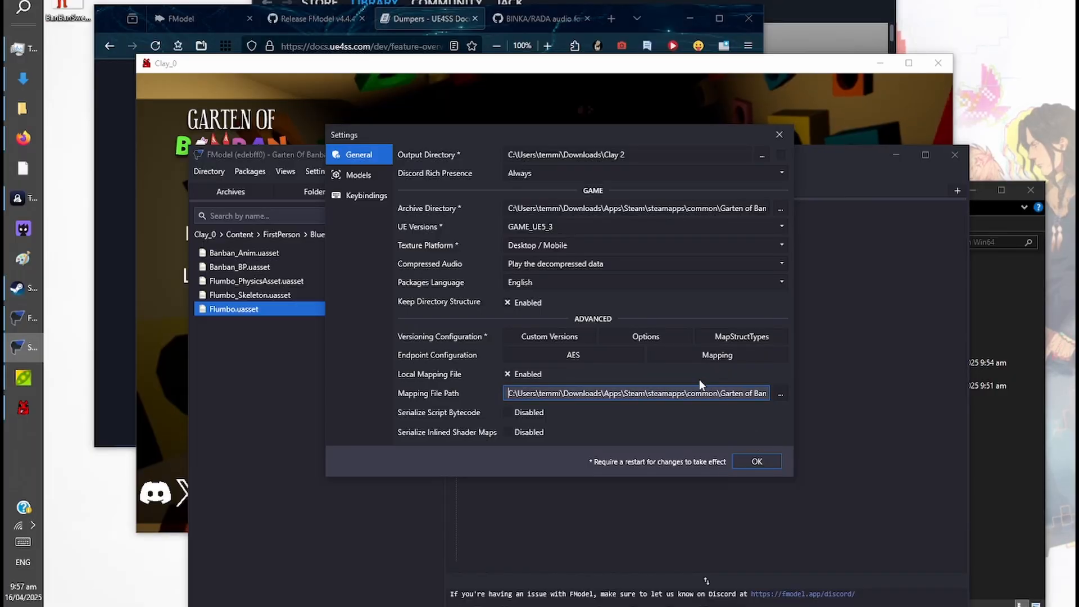
click(756, 462)
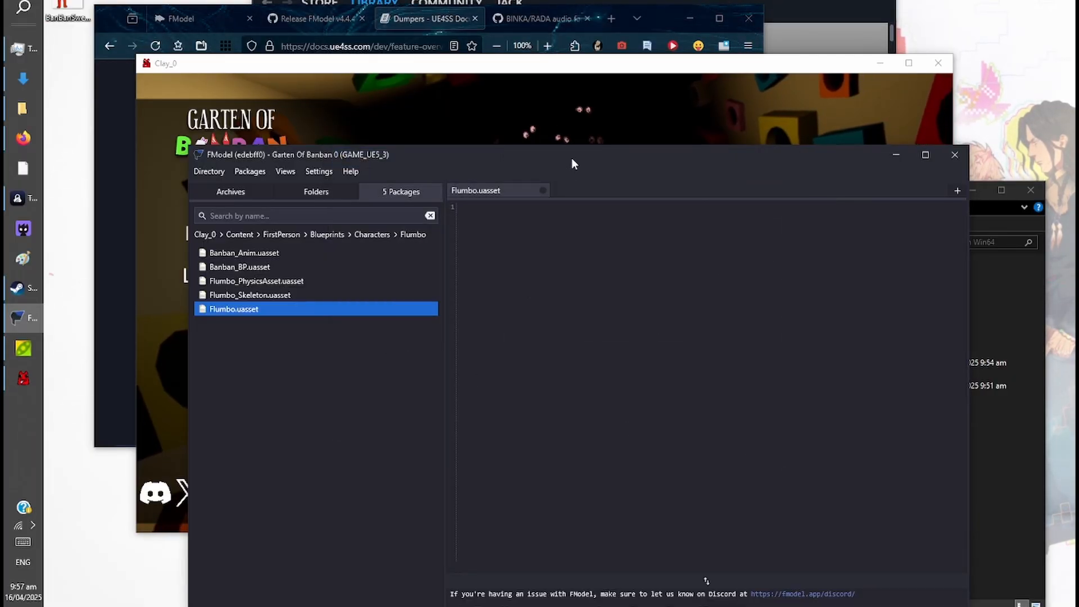
Open Flumbo.uasset in the 3D Viewer and inspect the character model
drag(571, 157, 590, 23)
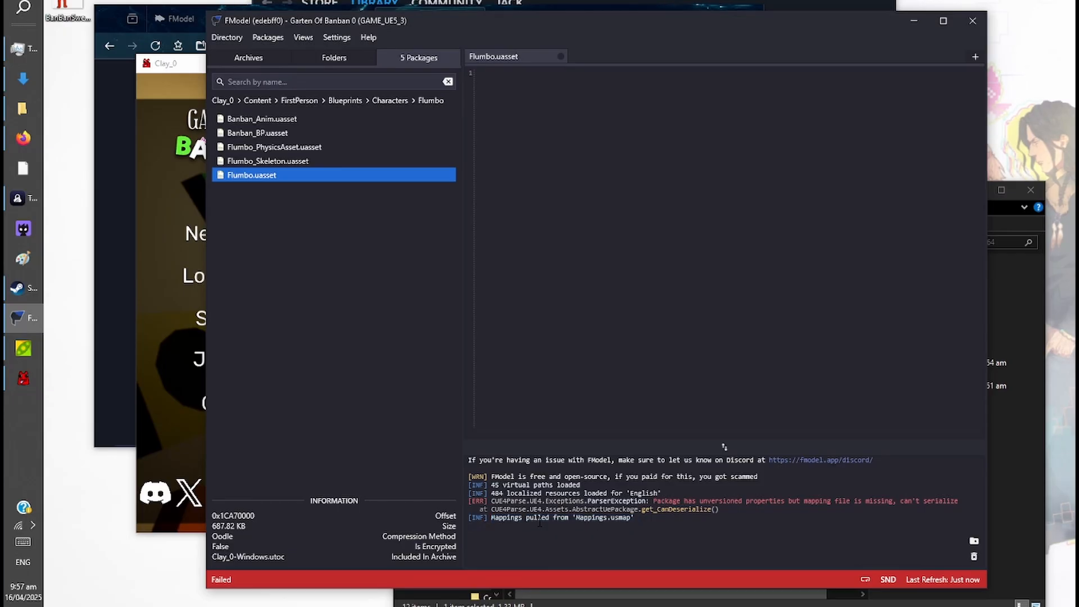
double_click(285, 176)
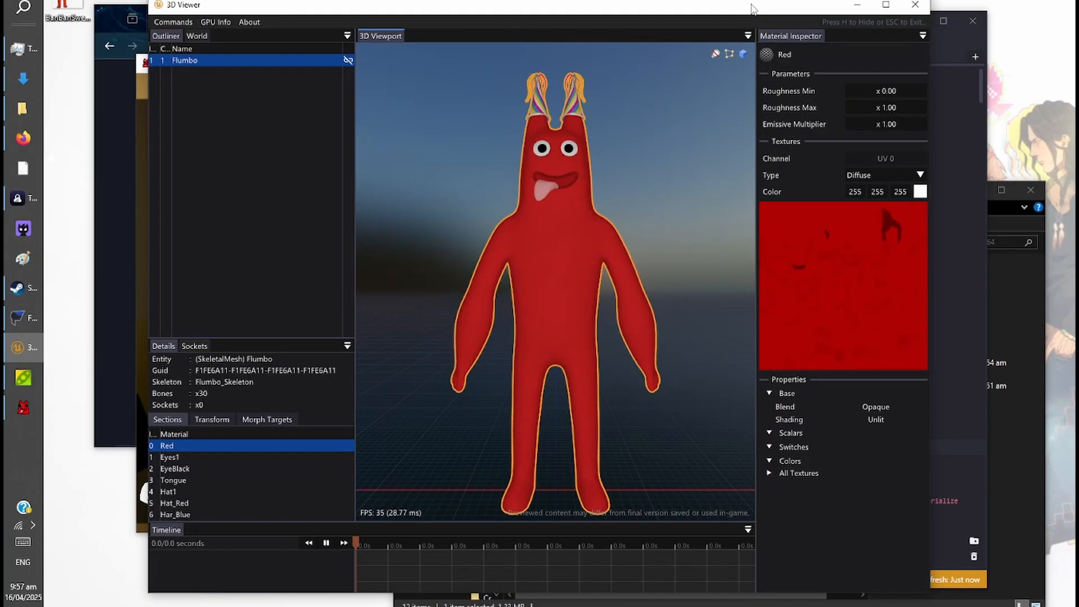
drag(556, 270, 483, 326)
drag(698, 233, 701, 183)
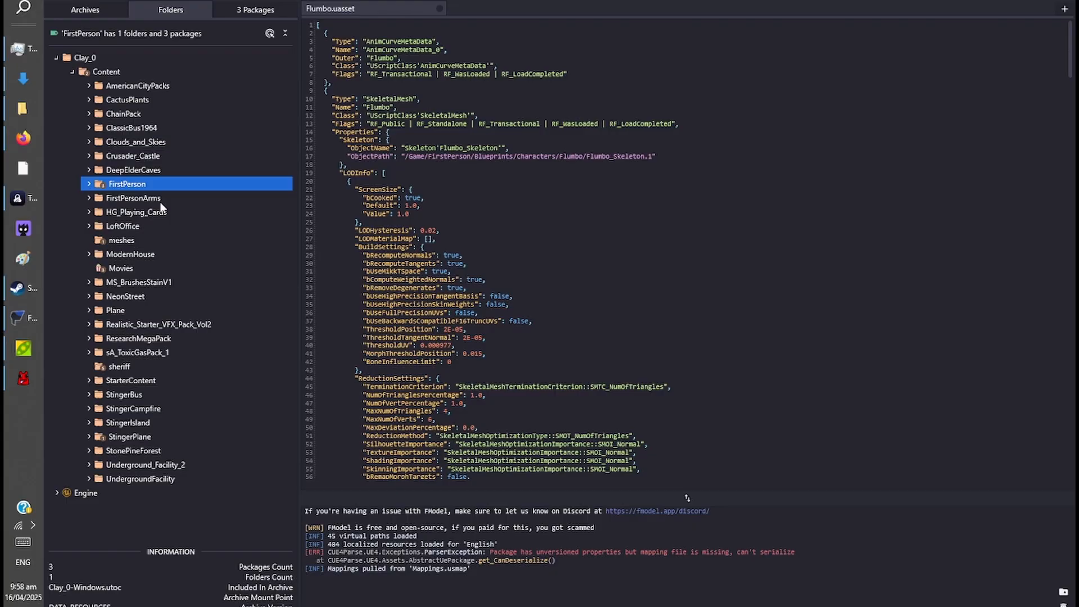
Browse the game folders to Content/FirstPerson/Blueprints/Characters/Flumbo and list its packages
click(88, 184)
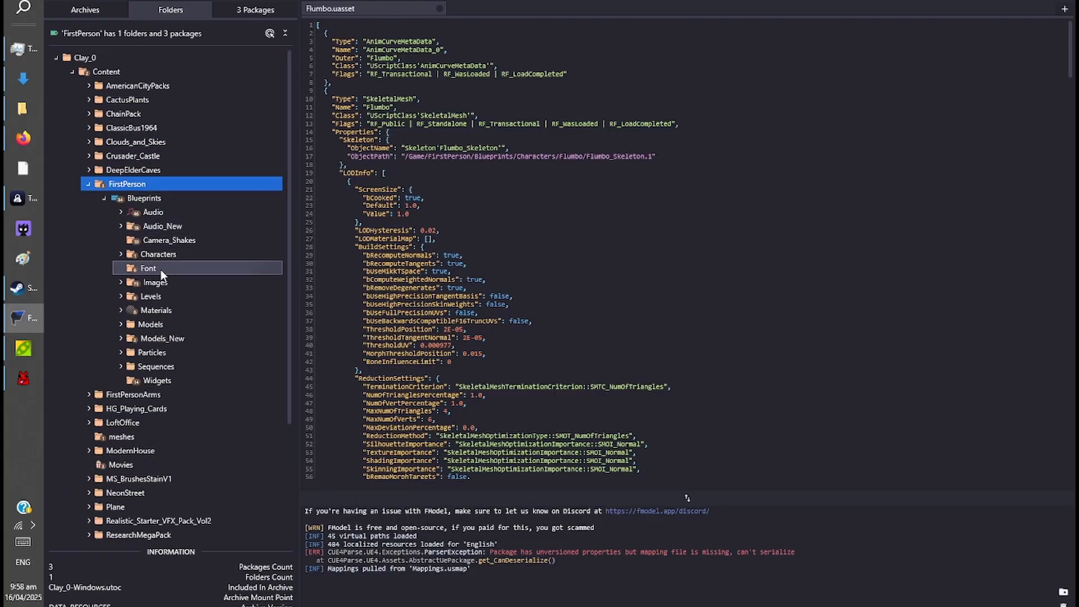
click(120, 254)
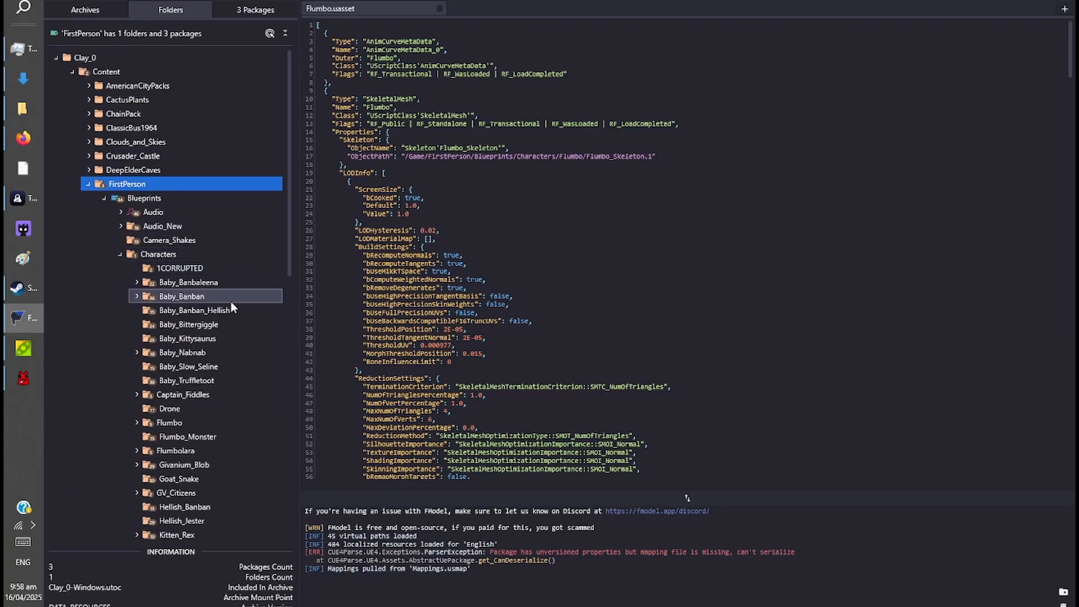
scroll(199, 325, down, 4)
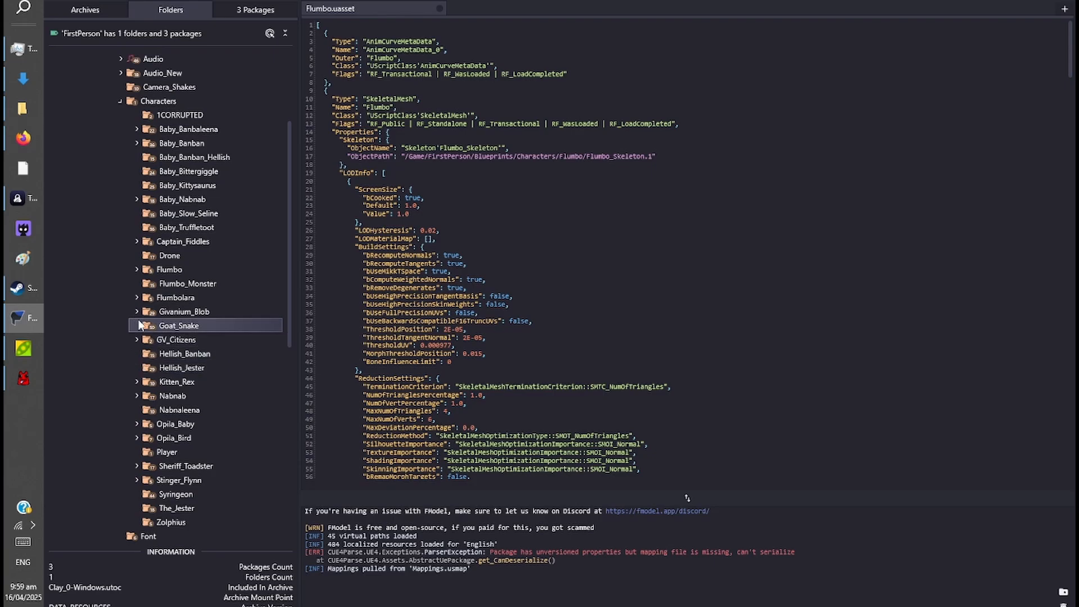
click(137, 269)
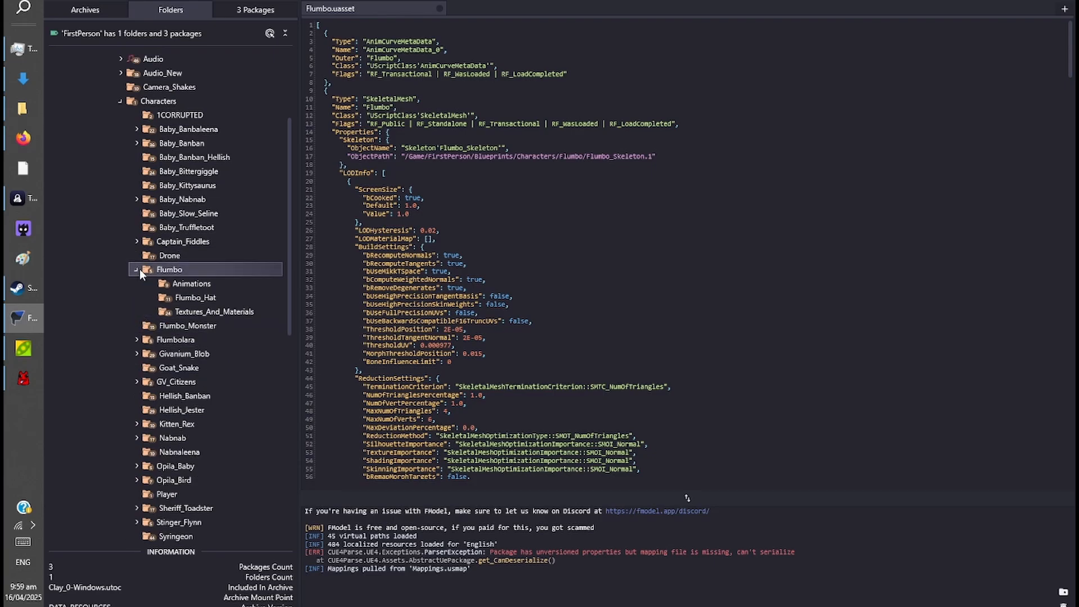
click(172, 269)
click(233, 11)
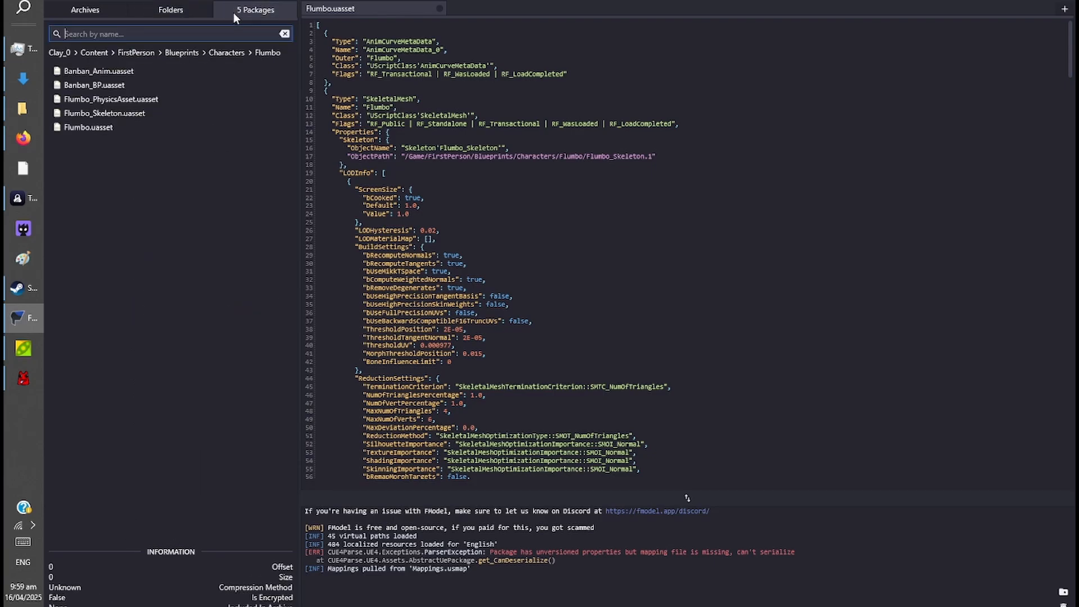
Save the model of Flumbo.uasset and open the export folder containing Flumbo.psk
click(109, 129)
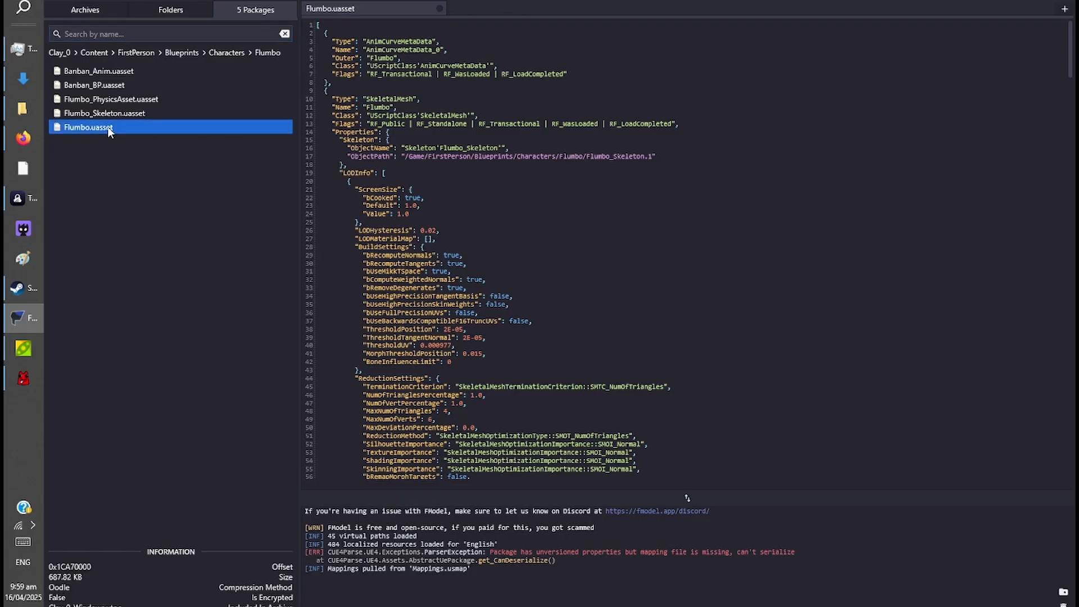
right_click(108, 129)
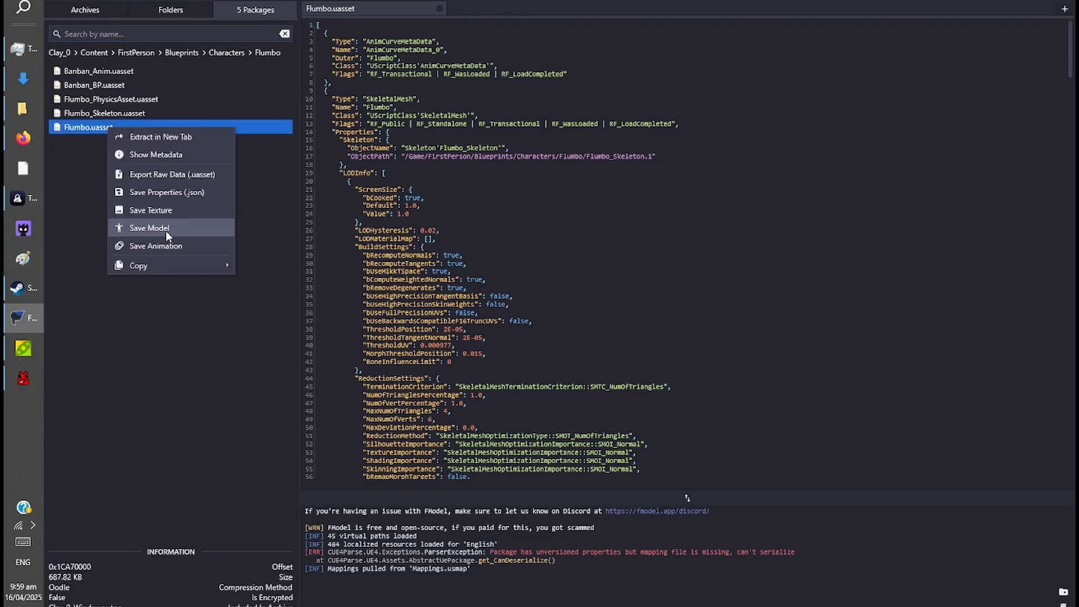
click(166, 231)
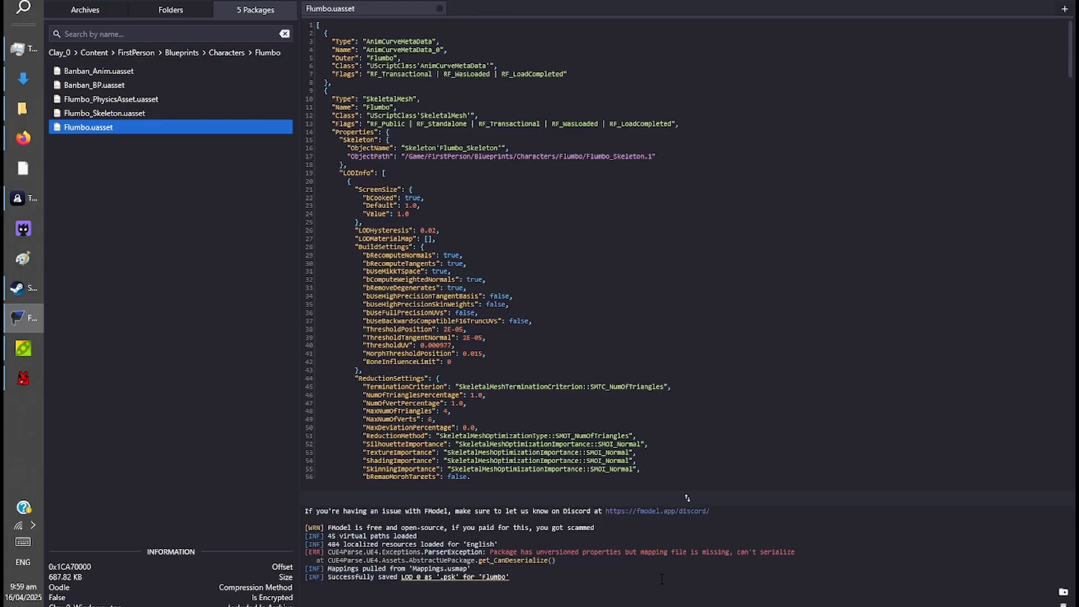
click(492, 577)
drag(754, 211, 597, 103)
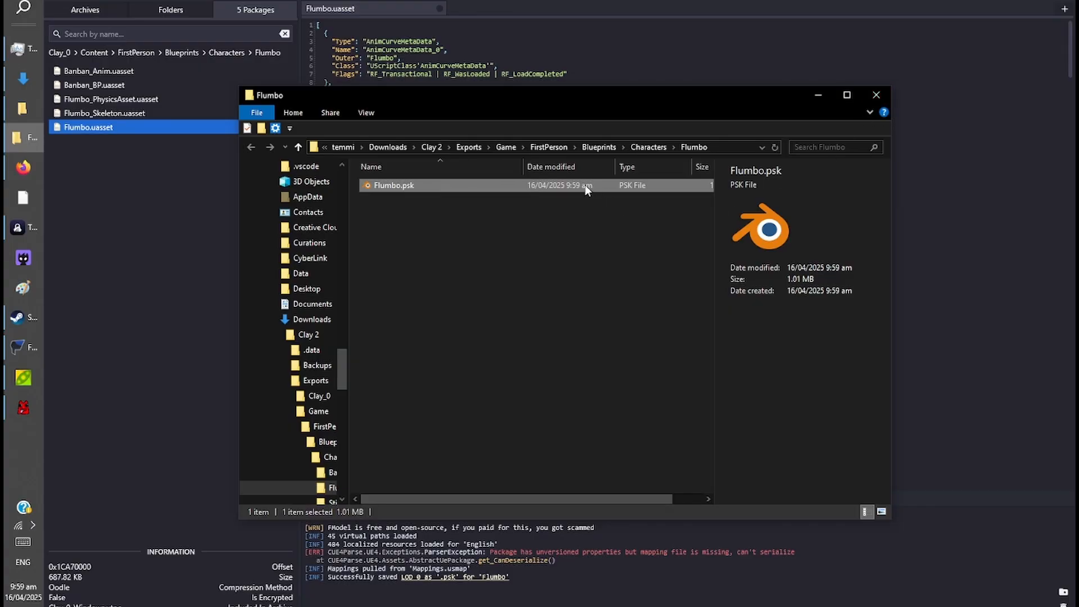
drag(626, 103, 497, 16)
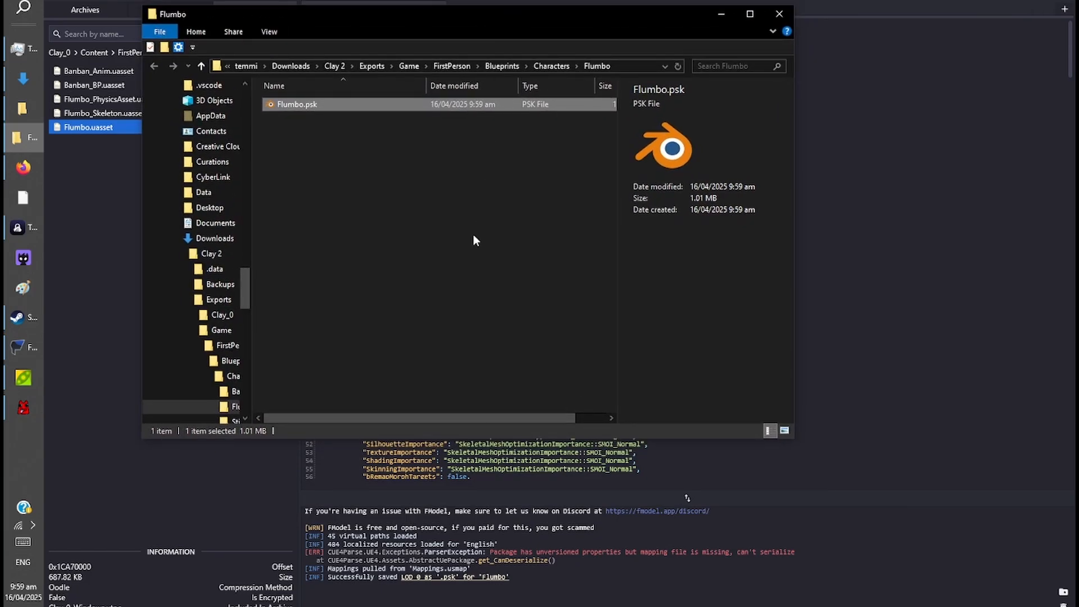